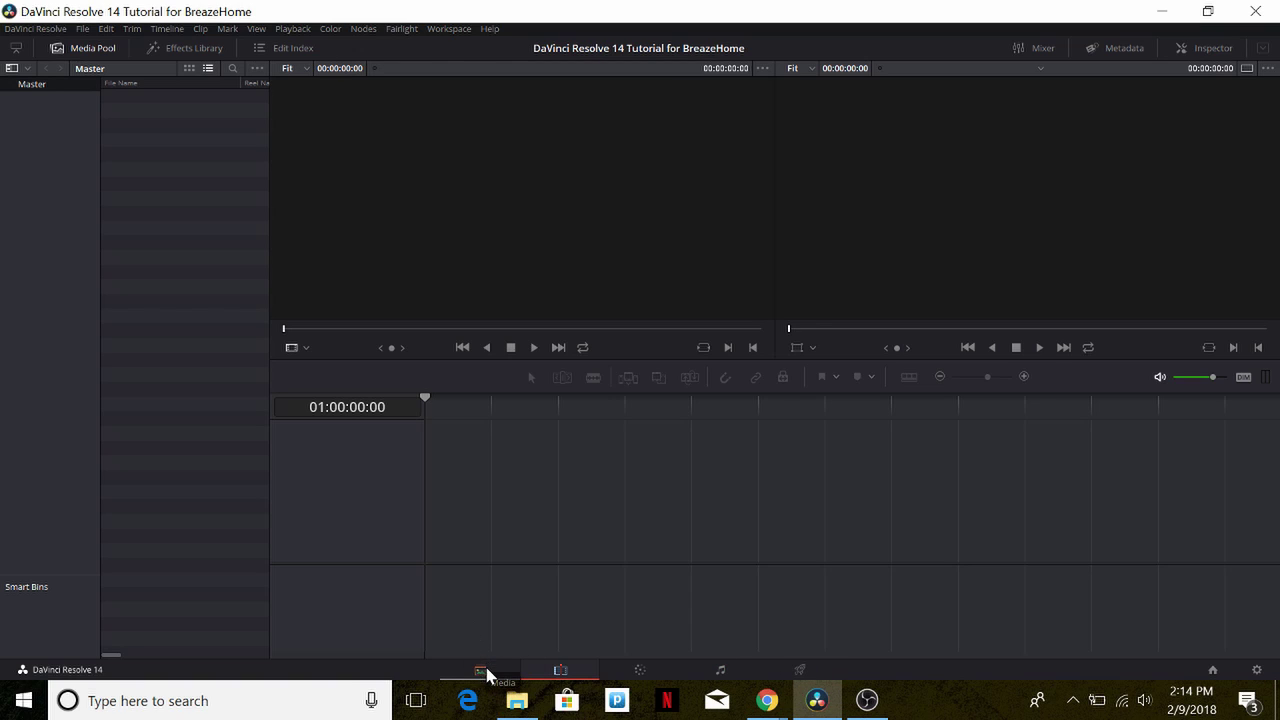
Import Text Block Video.mp4 from This PC > Videos and change the timeline frame rate to match it.
left_click(562, 673)
left_click(82, 29)
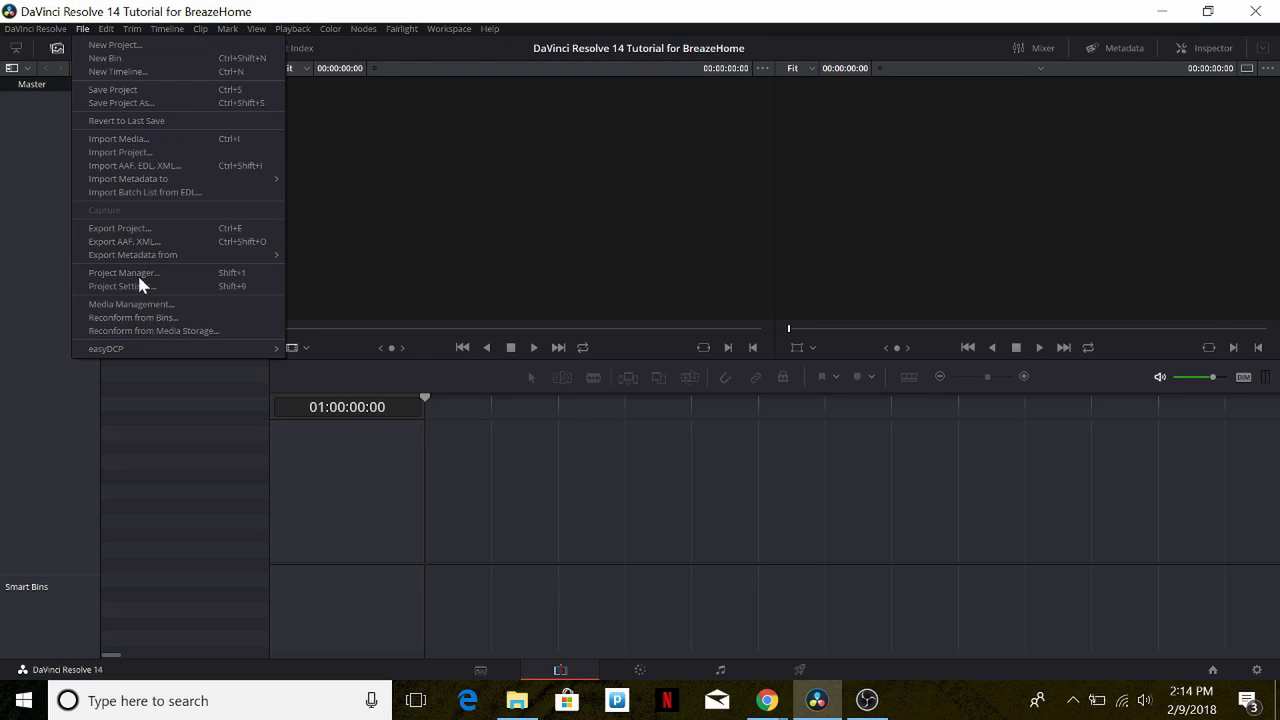
left_click(139, 138)
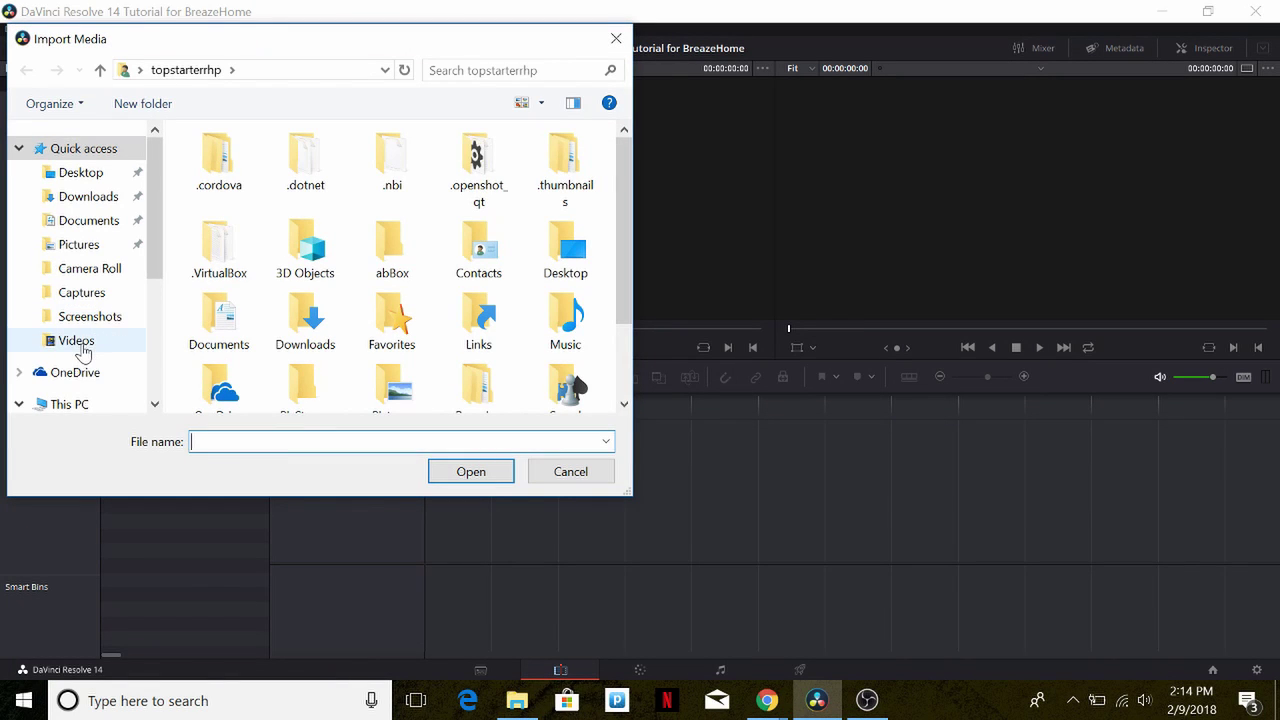
left_click(80, 341)
left_click(572, 340)
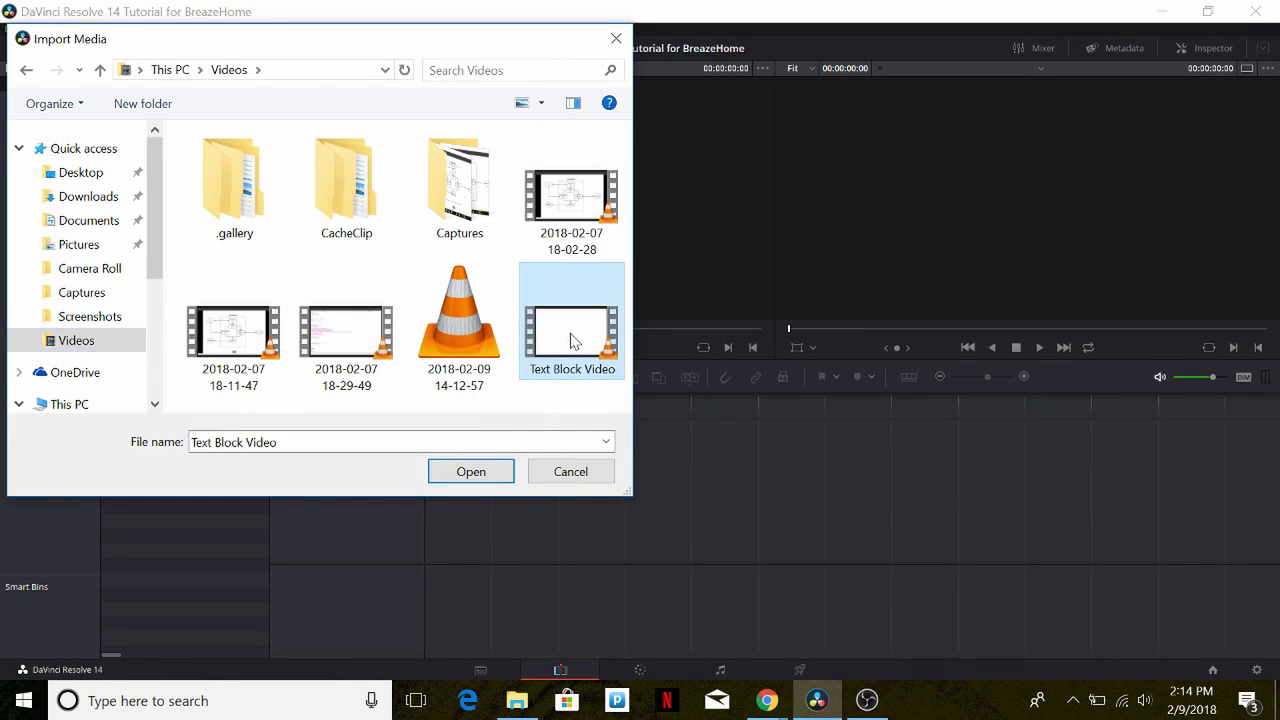
left_click(471, 471)
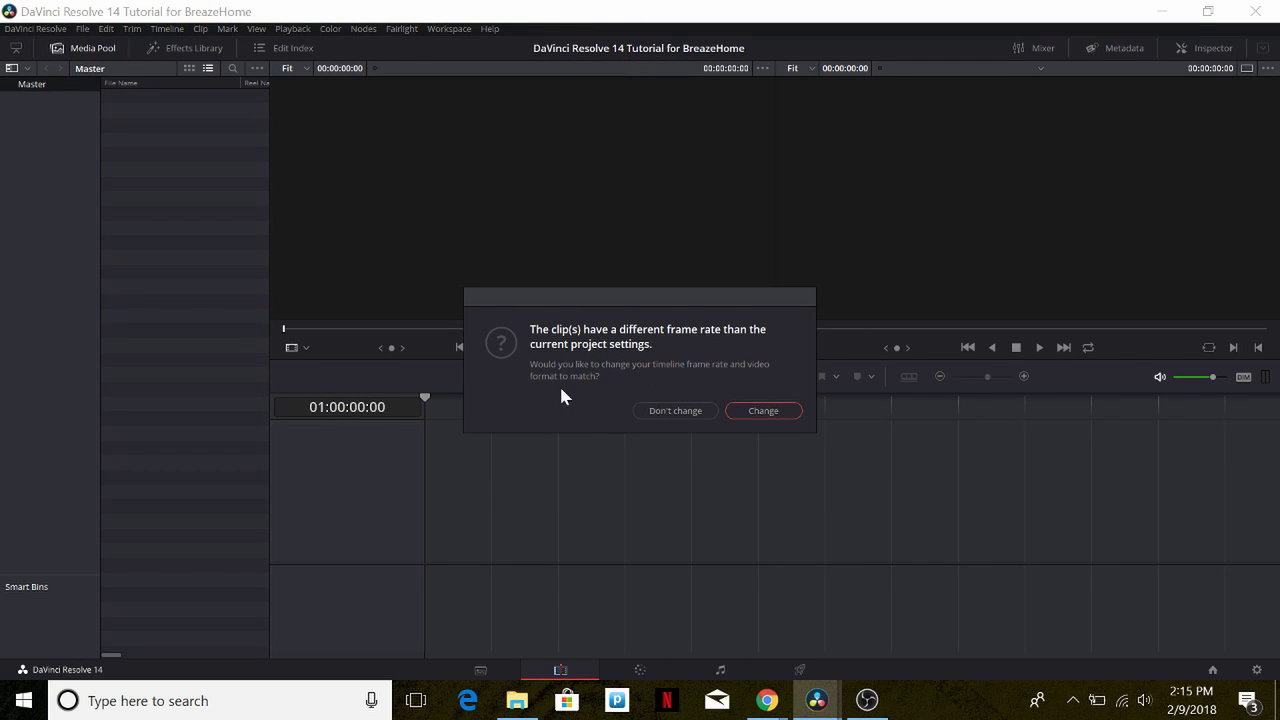
left_click(768, 414)
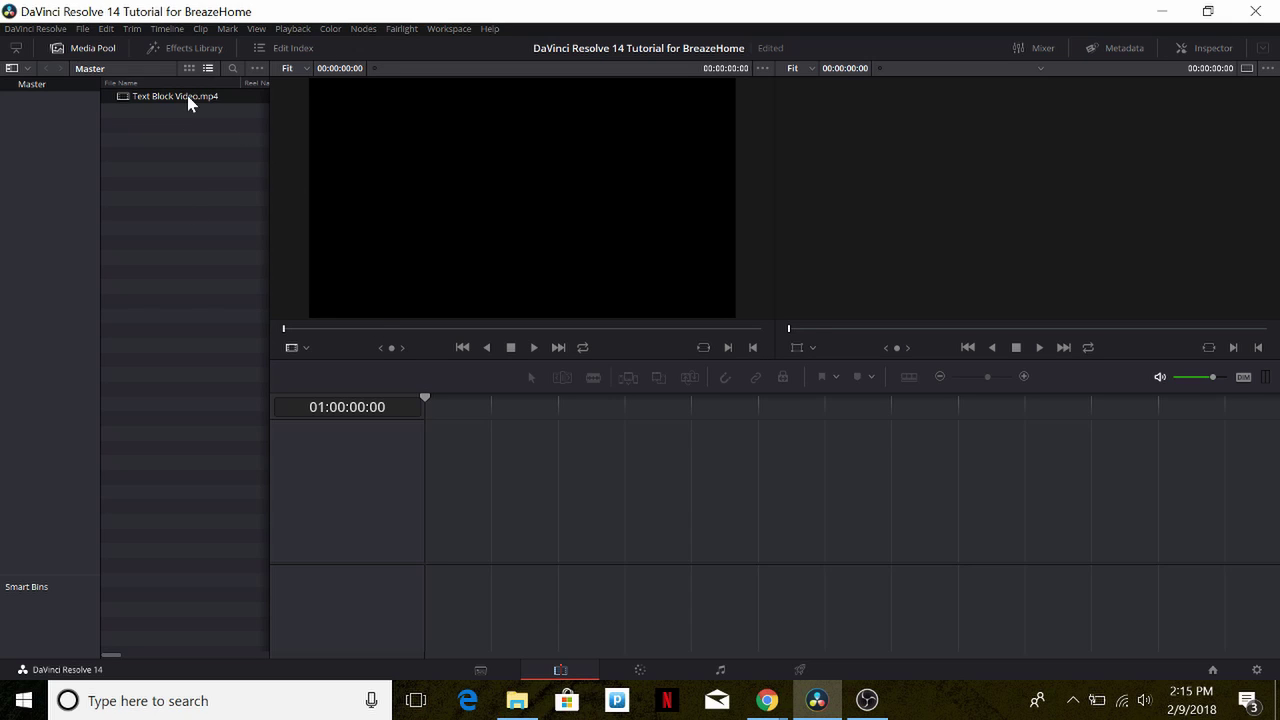
Drop Text Block Video.mp4 onto the empty timeline to create Timeline 1, then scrub through it.
left_click_drag(172, 106, 480, 470)
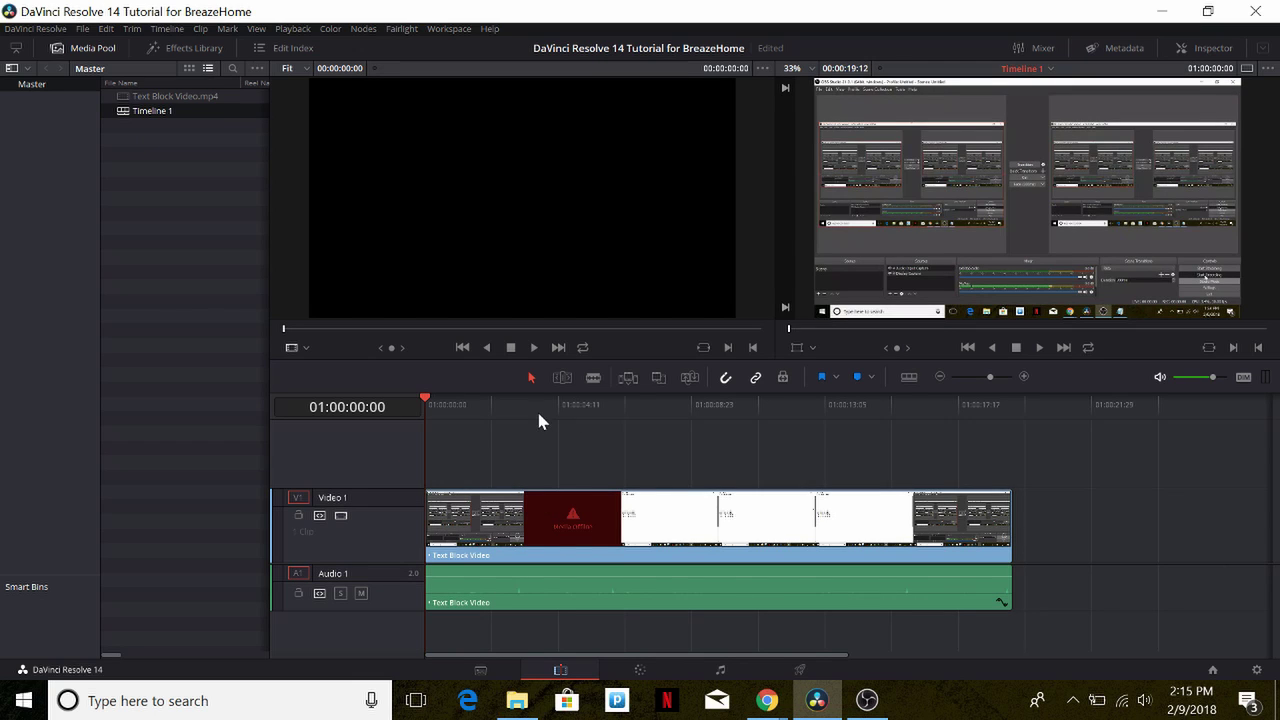
left_click(437, 399)
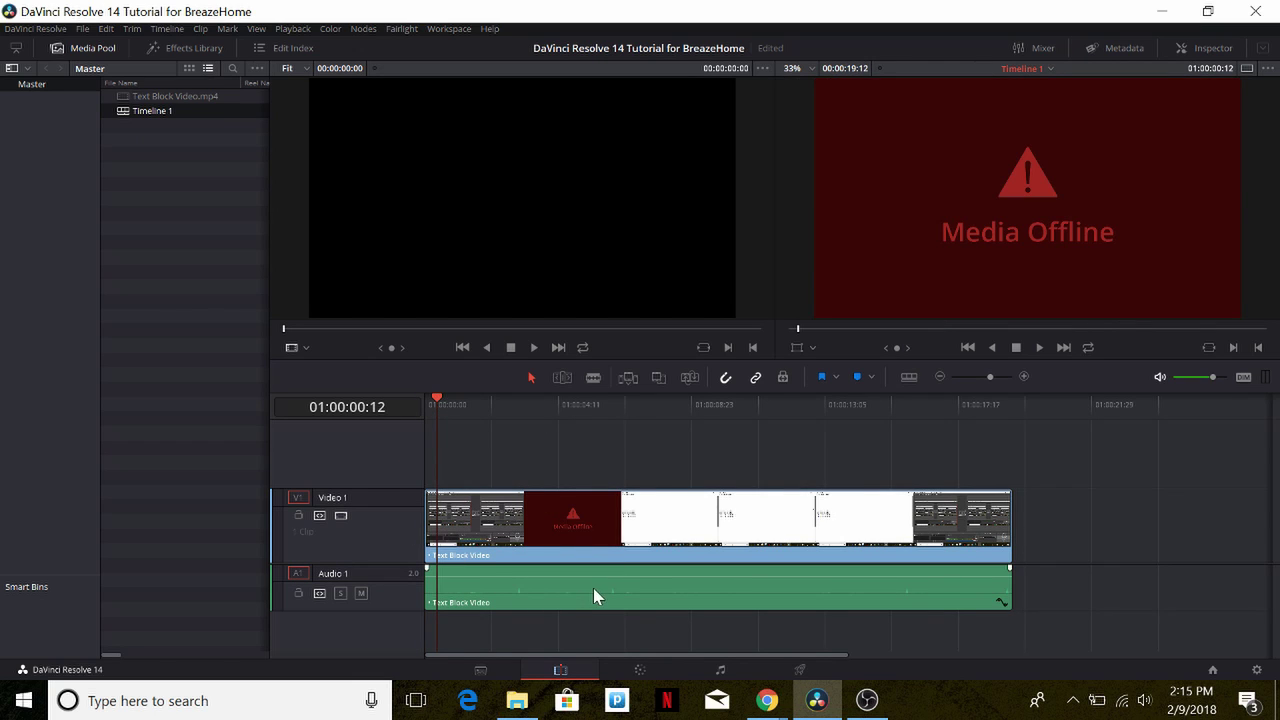
key("Home")
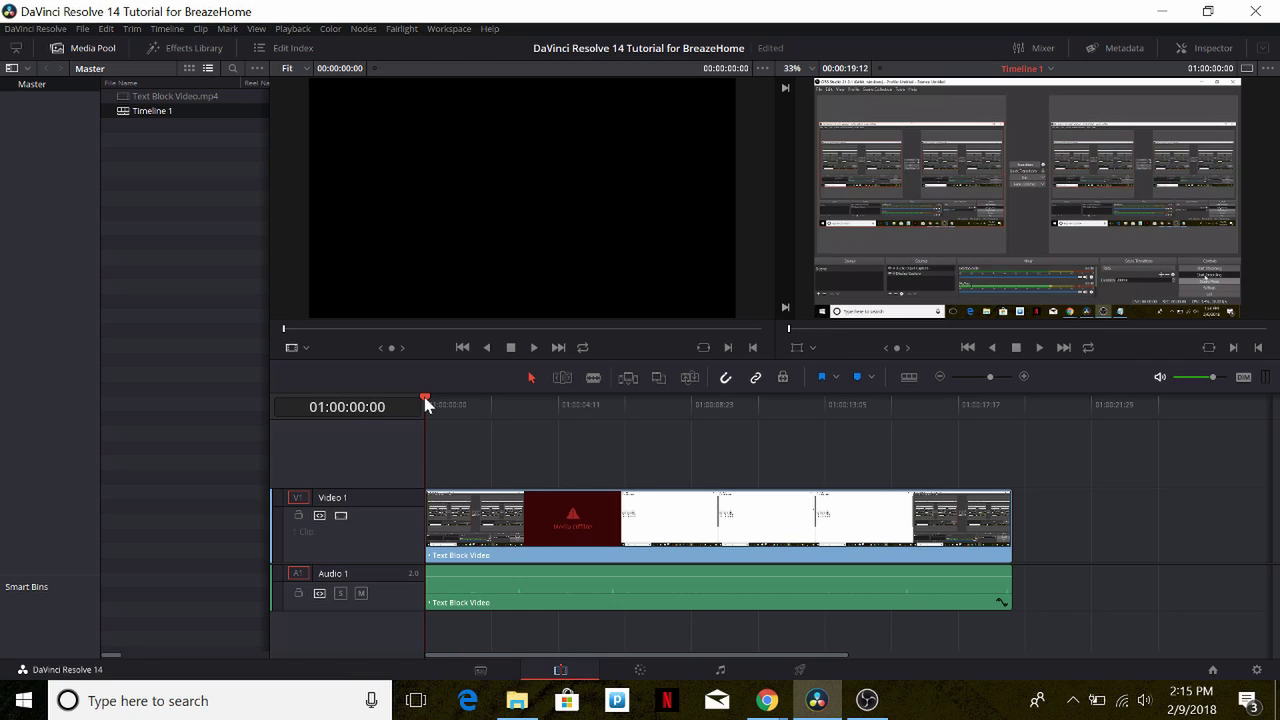
left_click_drag(426, 400, 413, 446)
Generate optimized media for the Text Block Video clip in the Media Pool.
left_click(254, 437)
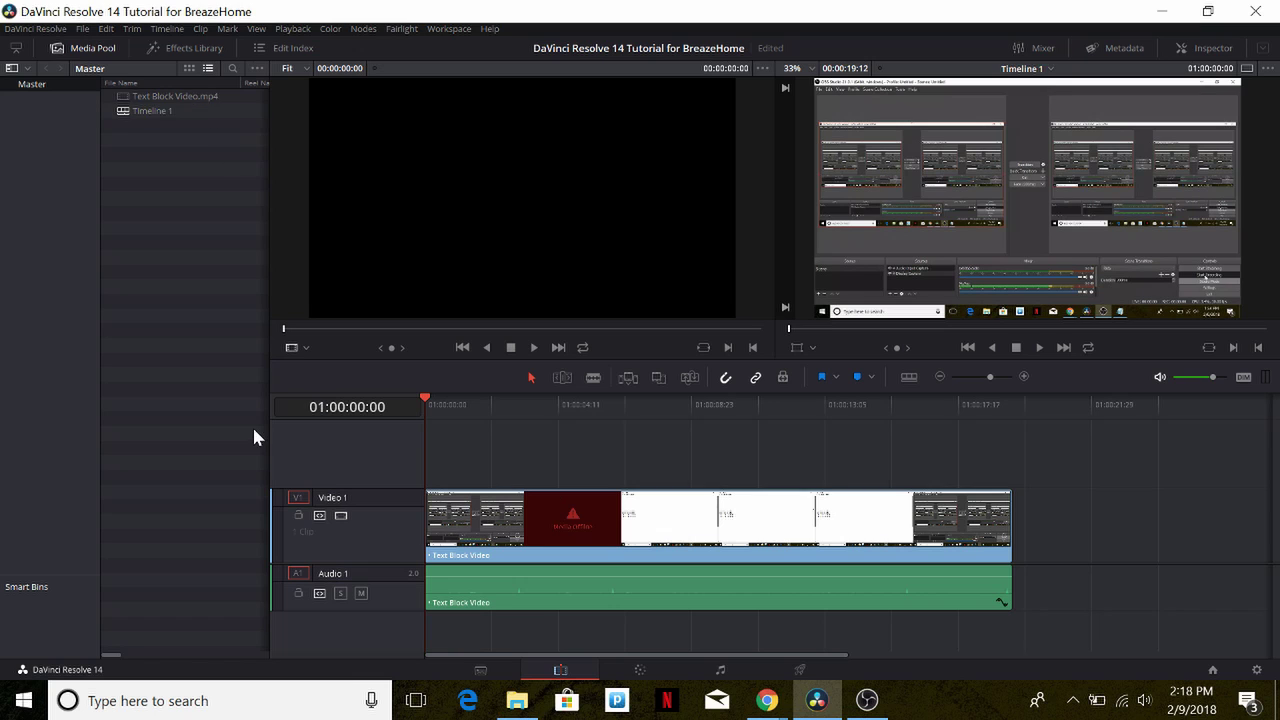
right_click(166, 97)
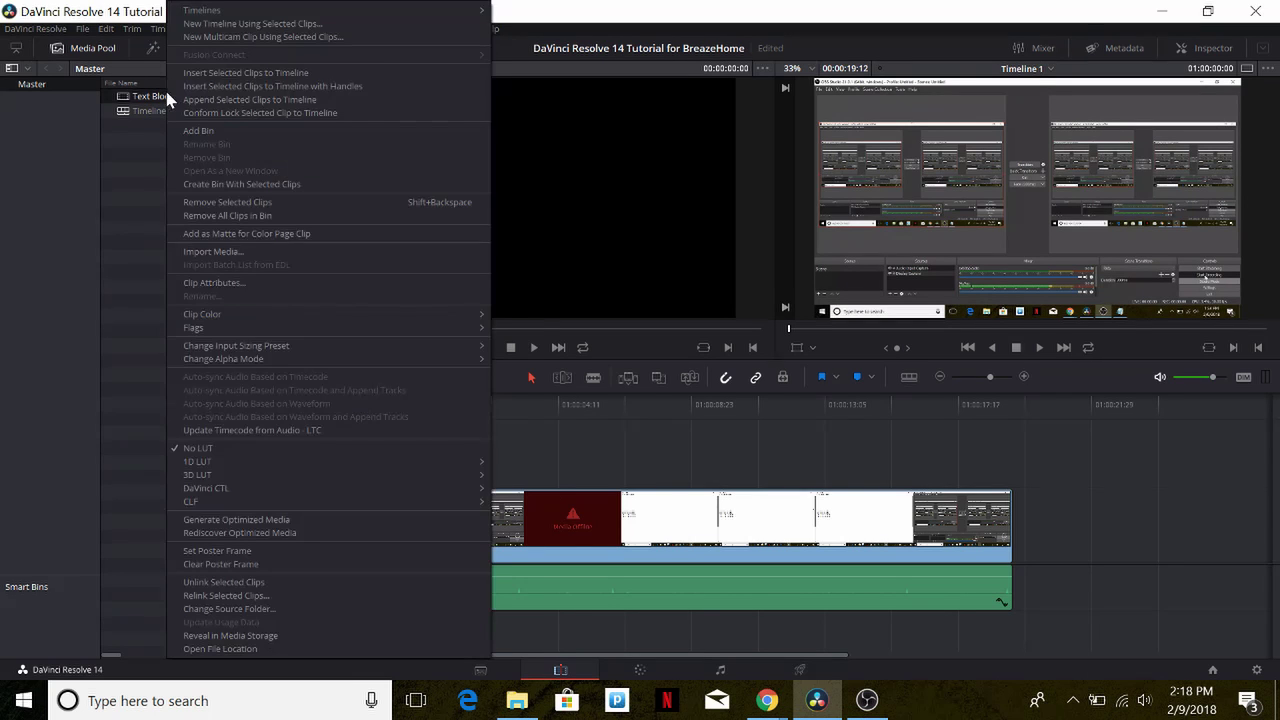
left_click(255, 520)
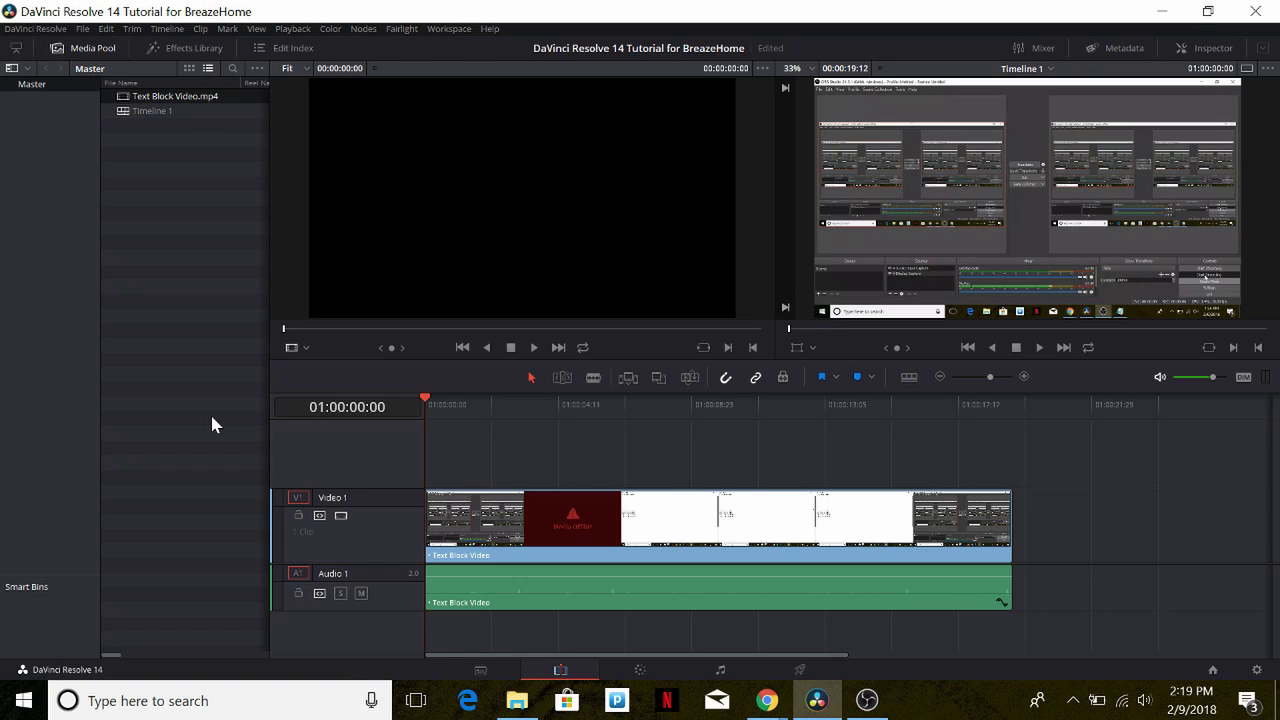
Delete the timeline clips and place Text Block Video back at the timeline start.
right_click(596, 538)
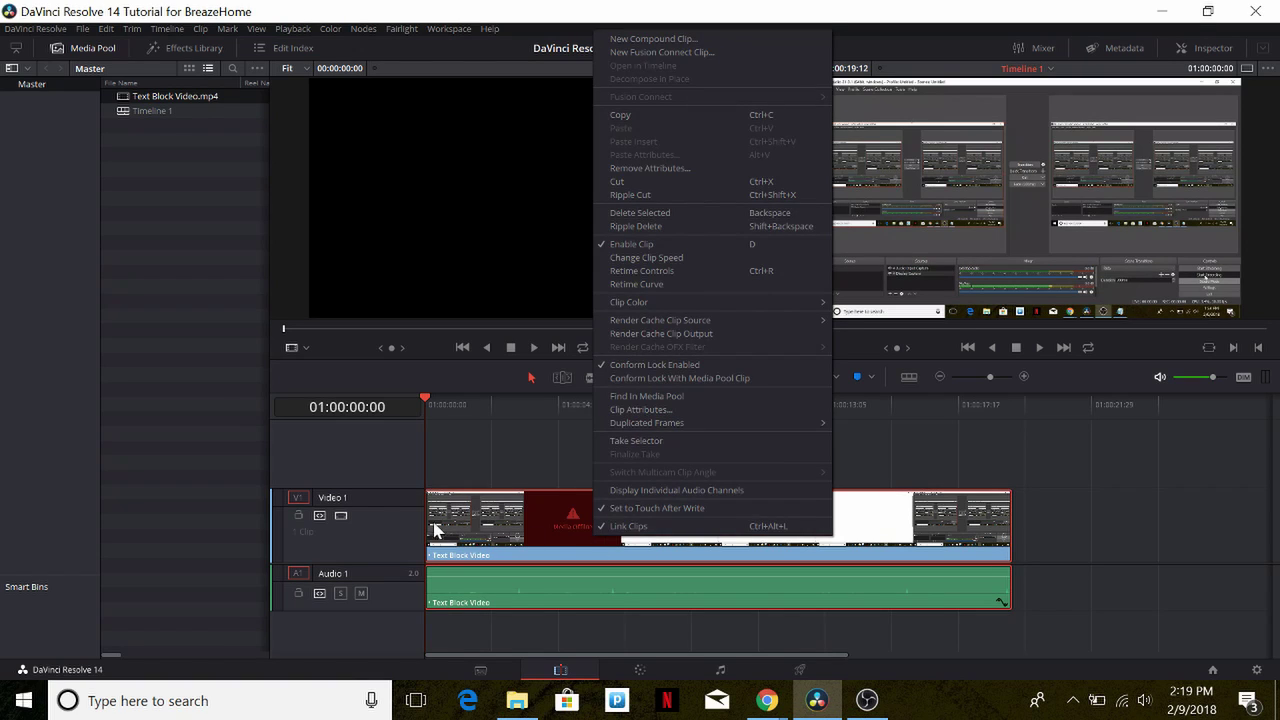
left_click(470, 543)
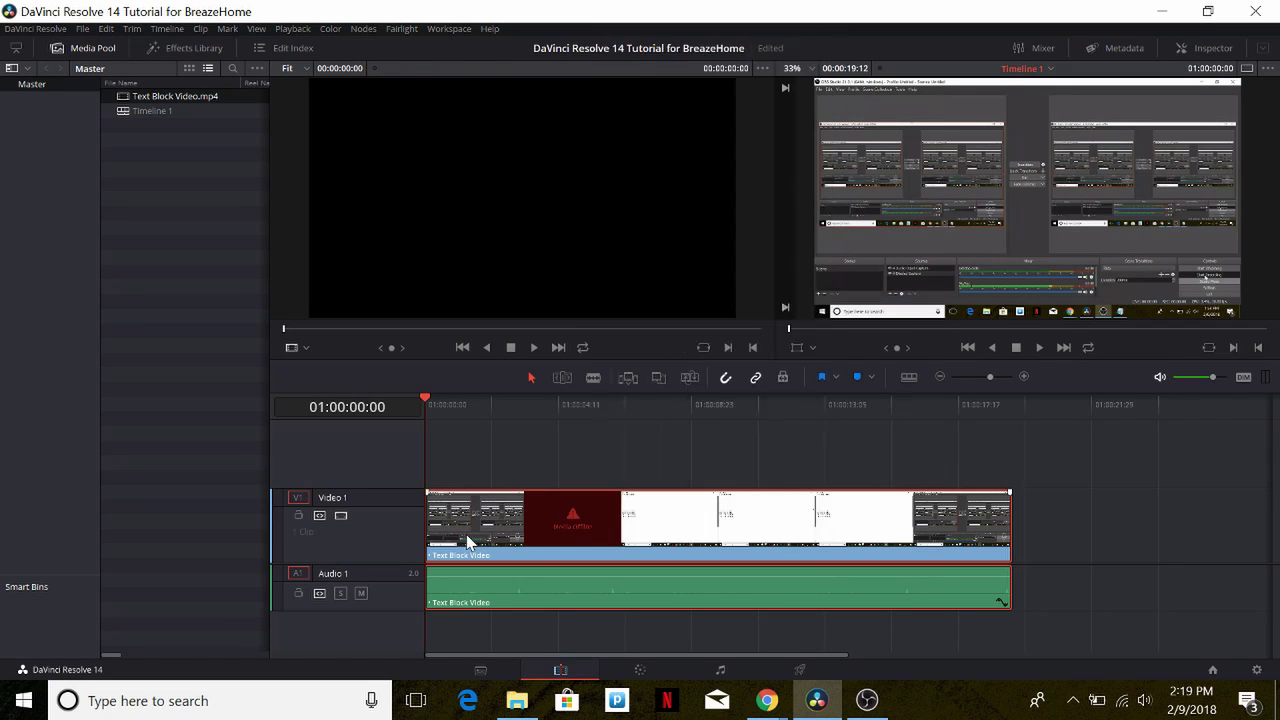
key("Delete")
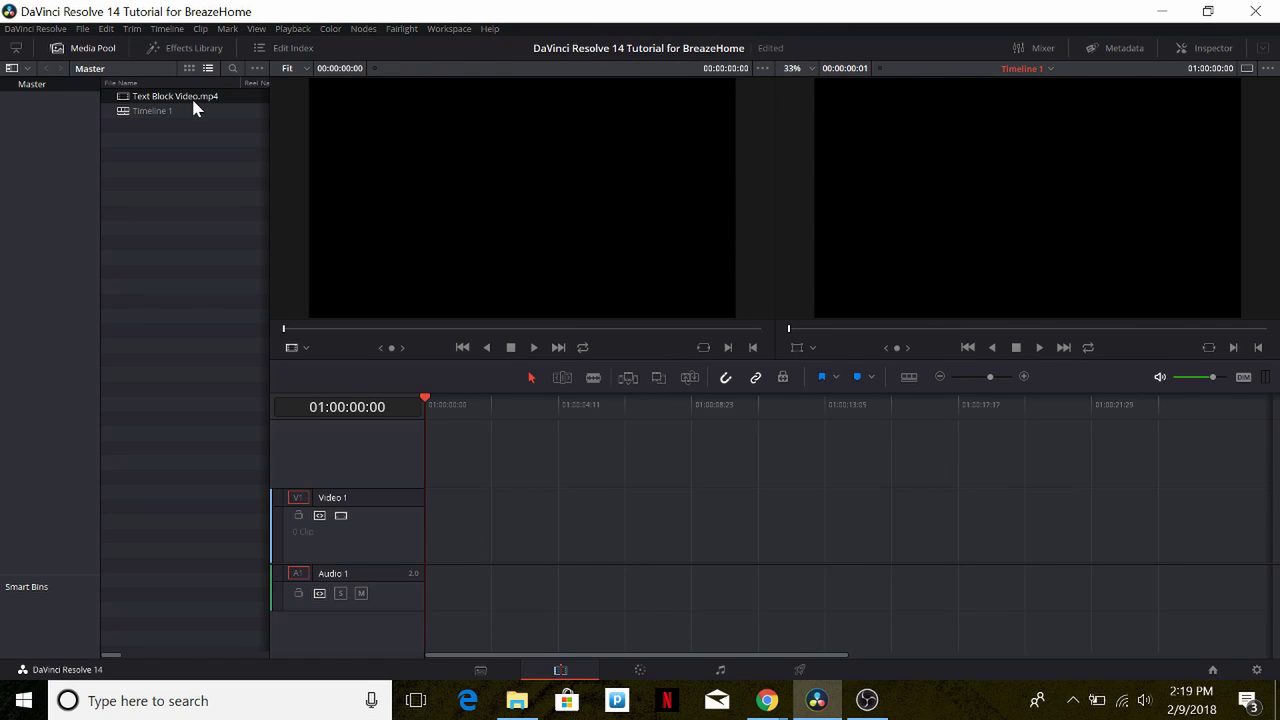
left_click_drag(197, 98, 440, 495)
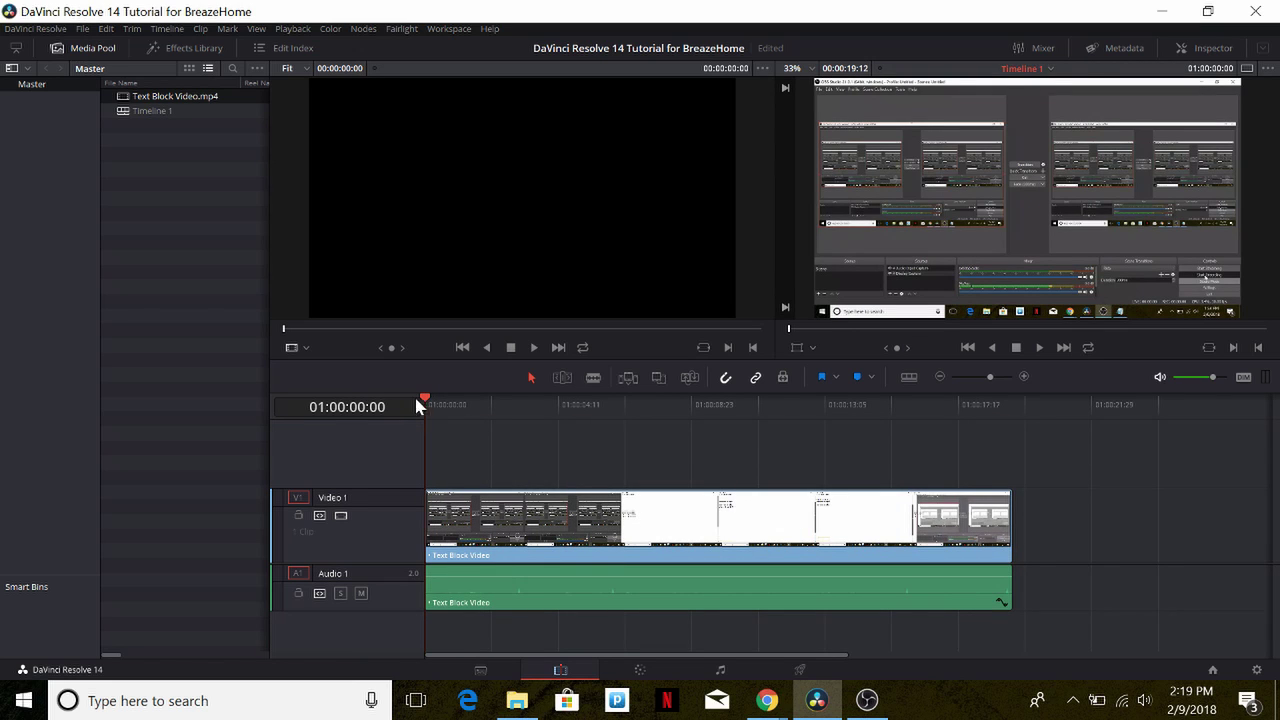
Scrub through the Text Block Video clip and park the playhead at 01:00:03:16.
mouse_move(426, 400)
left_mouse_down()
mouse_move(930, 407)
mouse_move(408, 404)
left_mouse_up()
mouse_move(426, 398)
left_mouse_down()
mouse_move(763, 436)
mouse_move(703, 447)
mouse_move(880, 479)
mouse_move(984, 480)
mouse_move(686, 476)
mouse_move(424, 400)
left_mouse_up()
left_click_drag(427, 402, 532, 400)
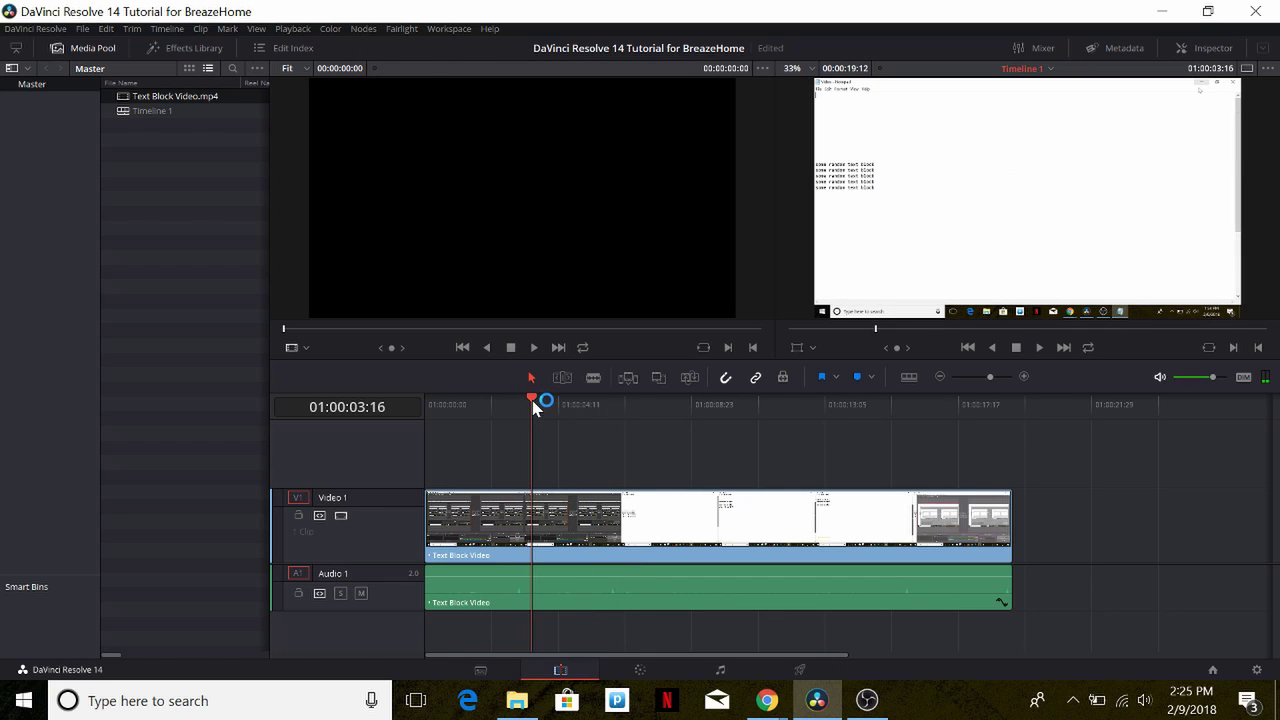
left_click(594, 378)
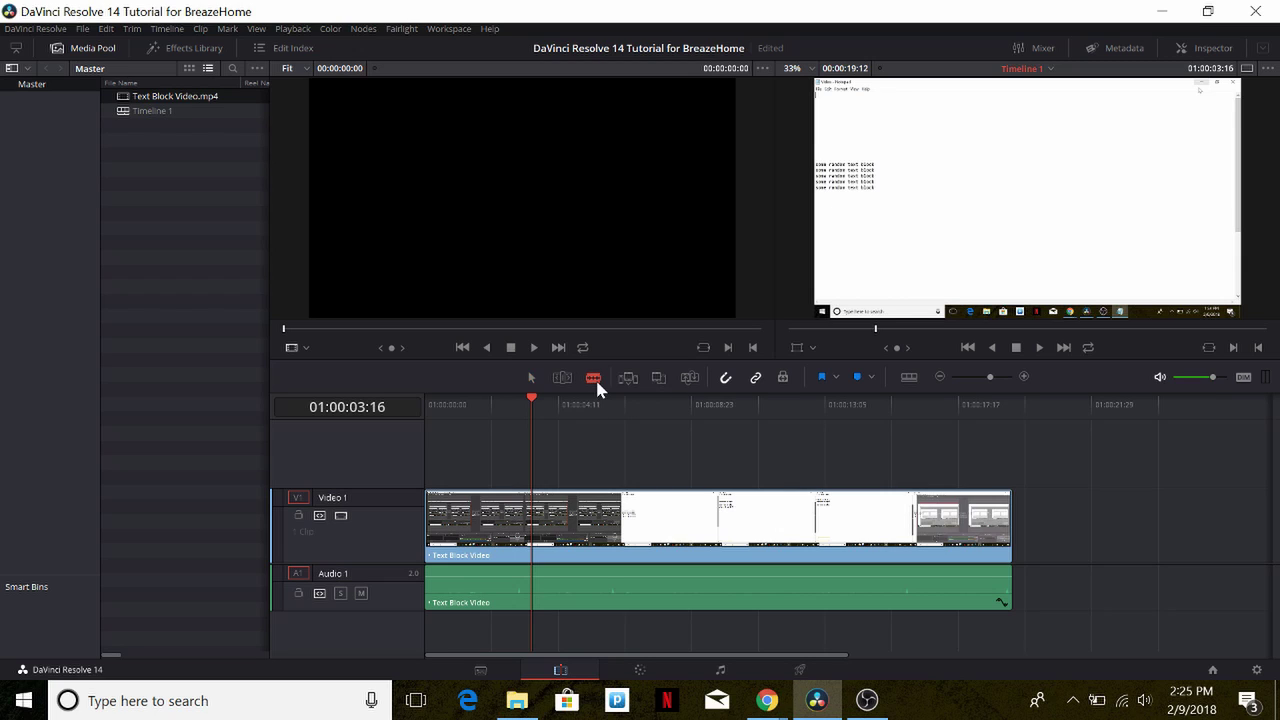
left_click(535, 532)
key("a")
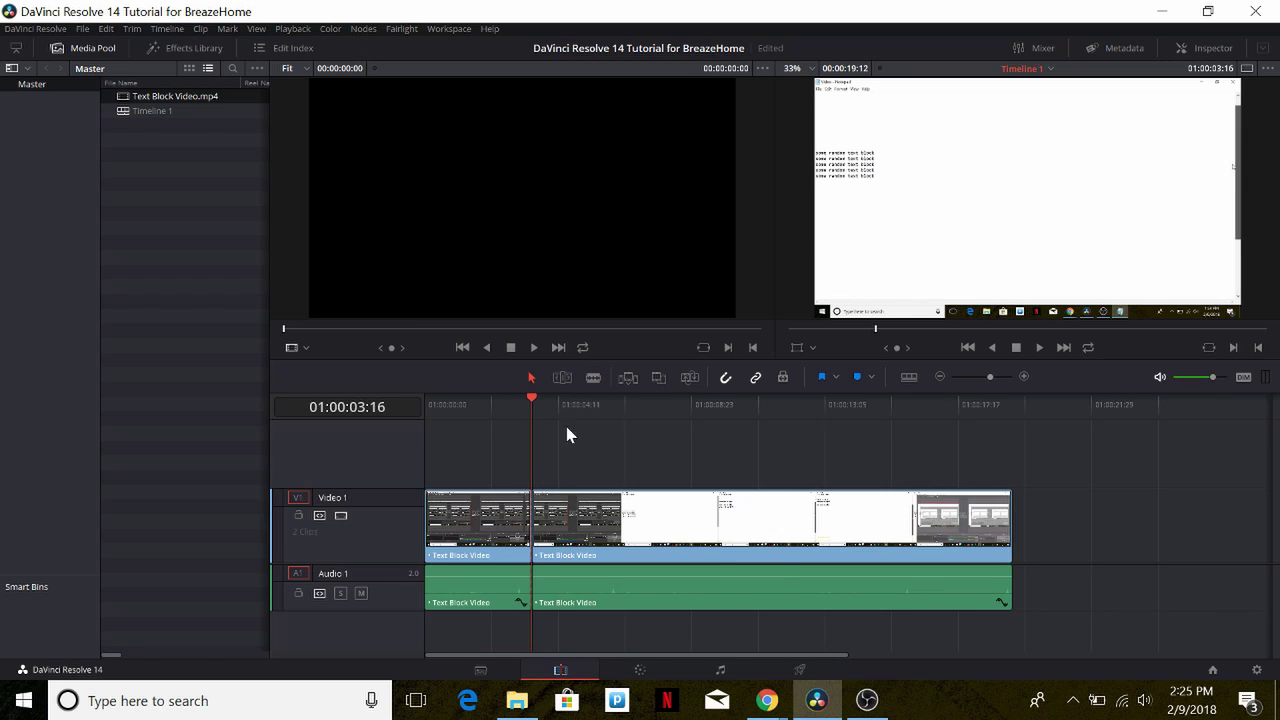
left_click(462, 536)
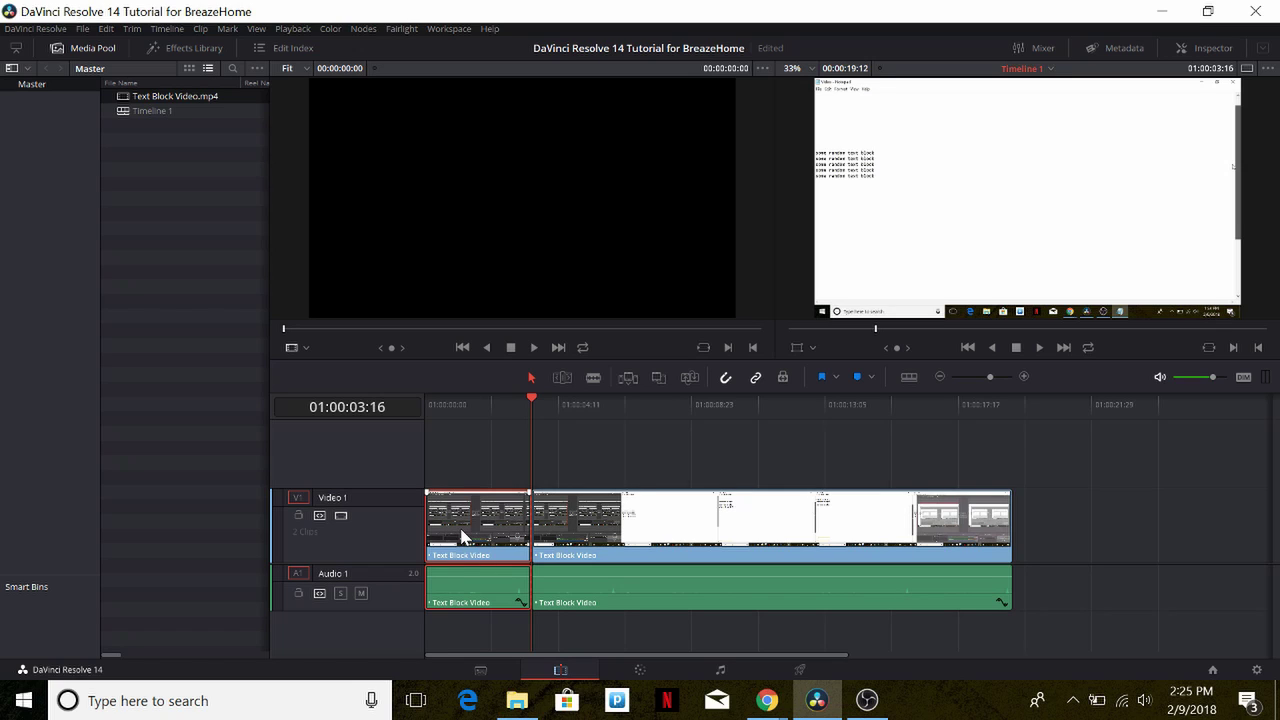
key("Delete")
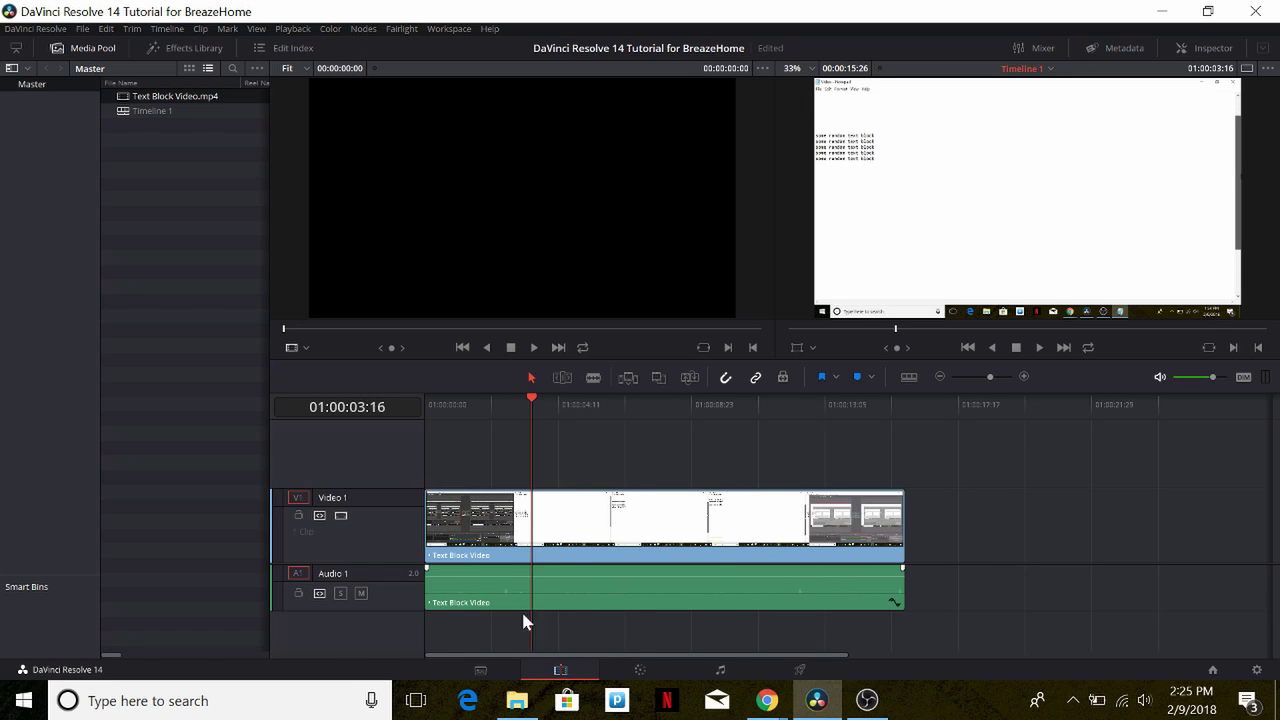
left_click_drag(531, 400, 415, 422)
left_click(1039, 347)
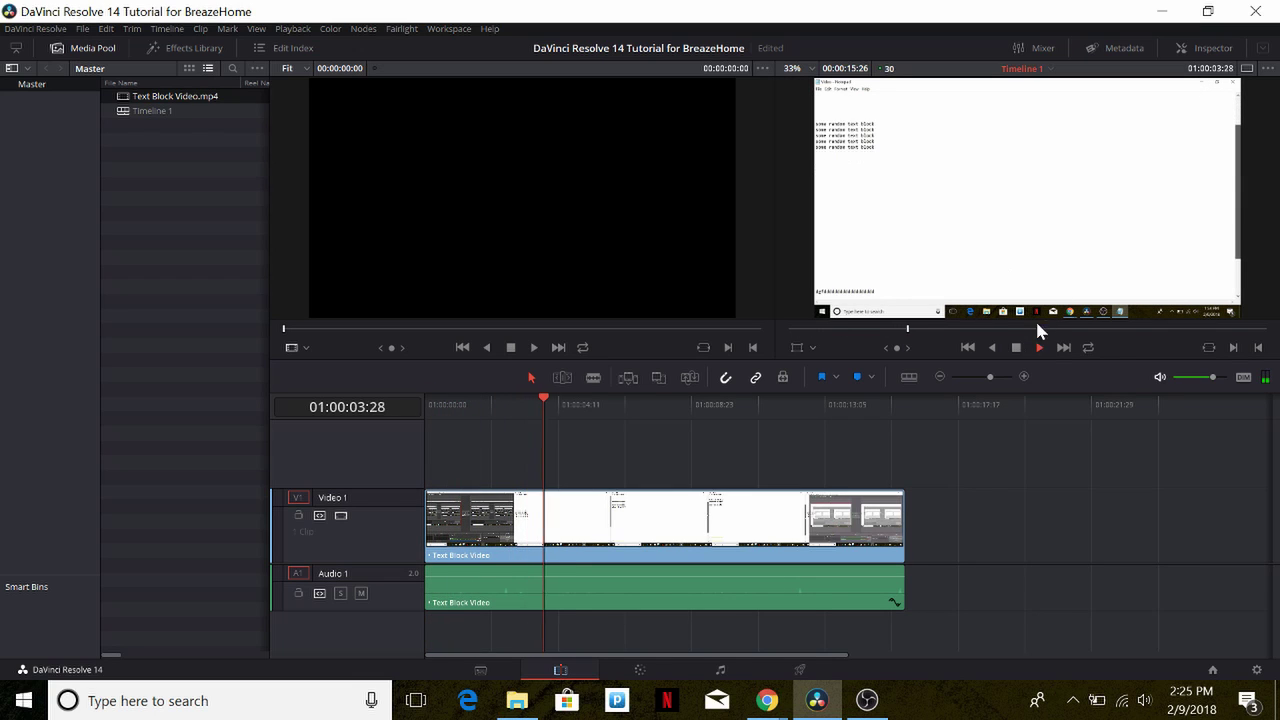
left_click(1016, 350)
mouse_move(808, 416)
left_mouse_down()
mouse_move(782, 430)
mouse_move(806, 422)
left_mouse_up()
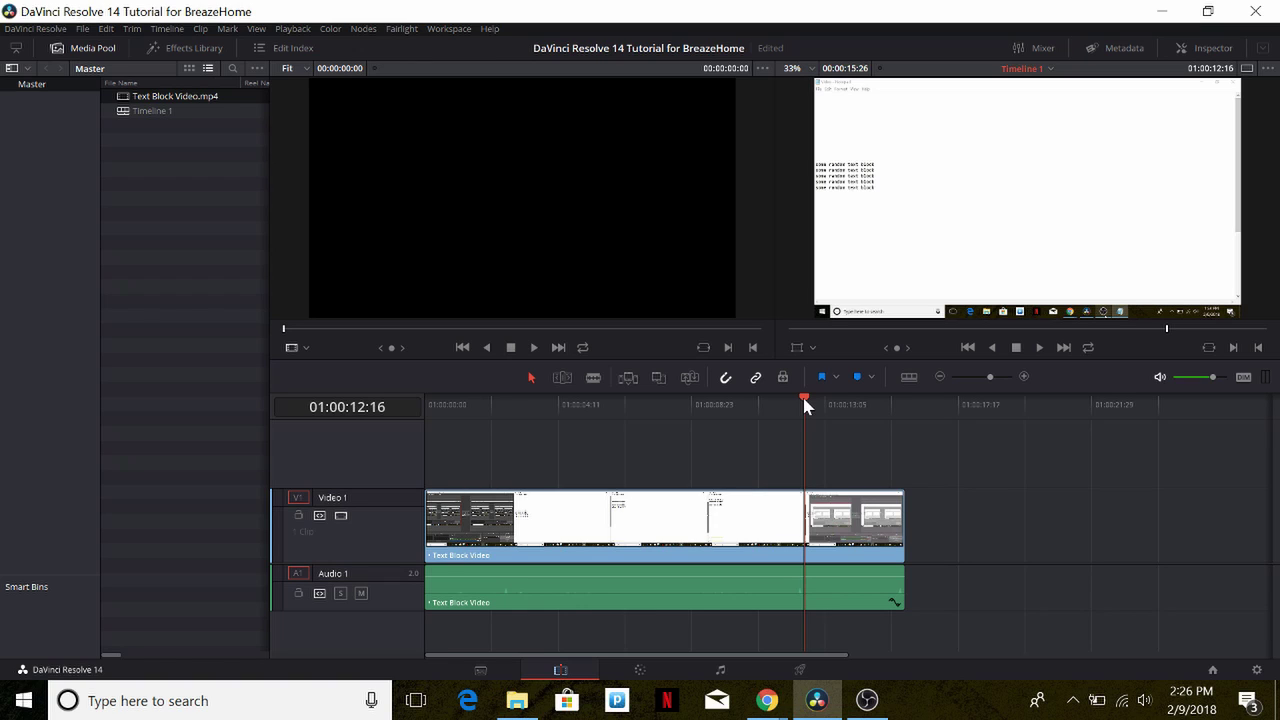
Blade the Text Block Video clip at 01:00:12:04, then return to the Selection tool.
left_click_drag(806, 404, 908, 403)
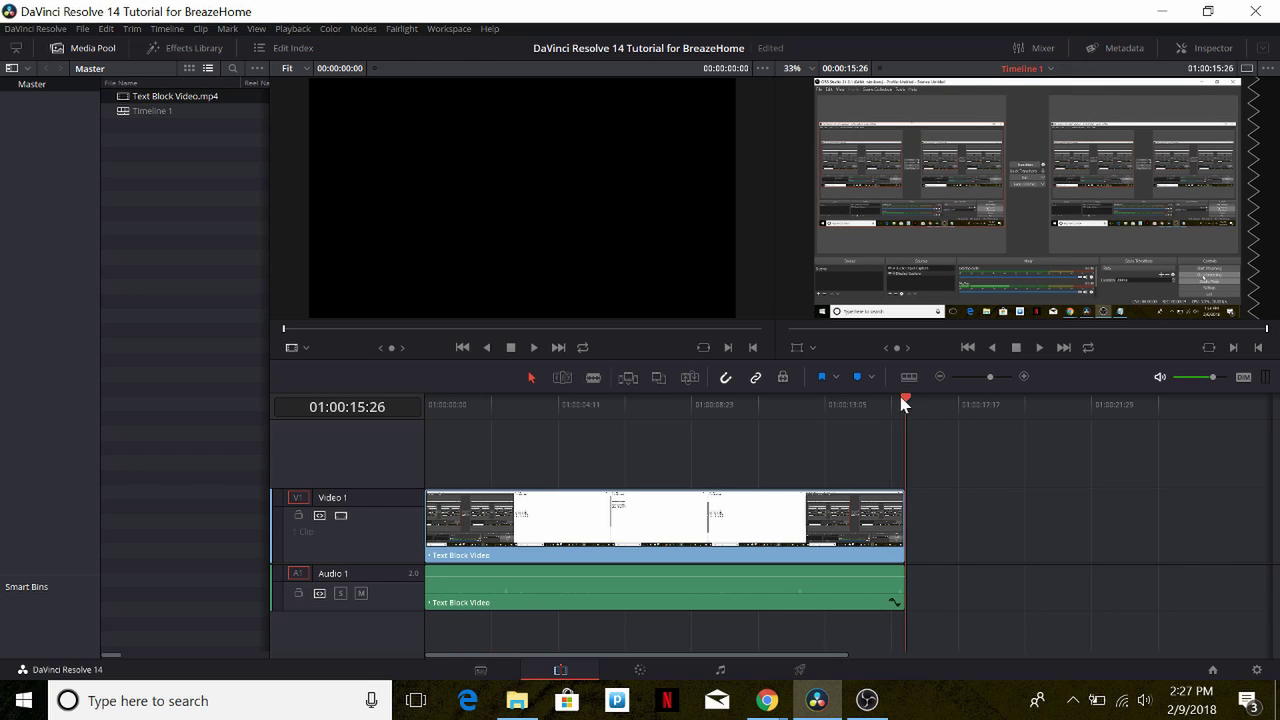
left_click_drag(906, 402, 791, 406)
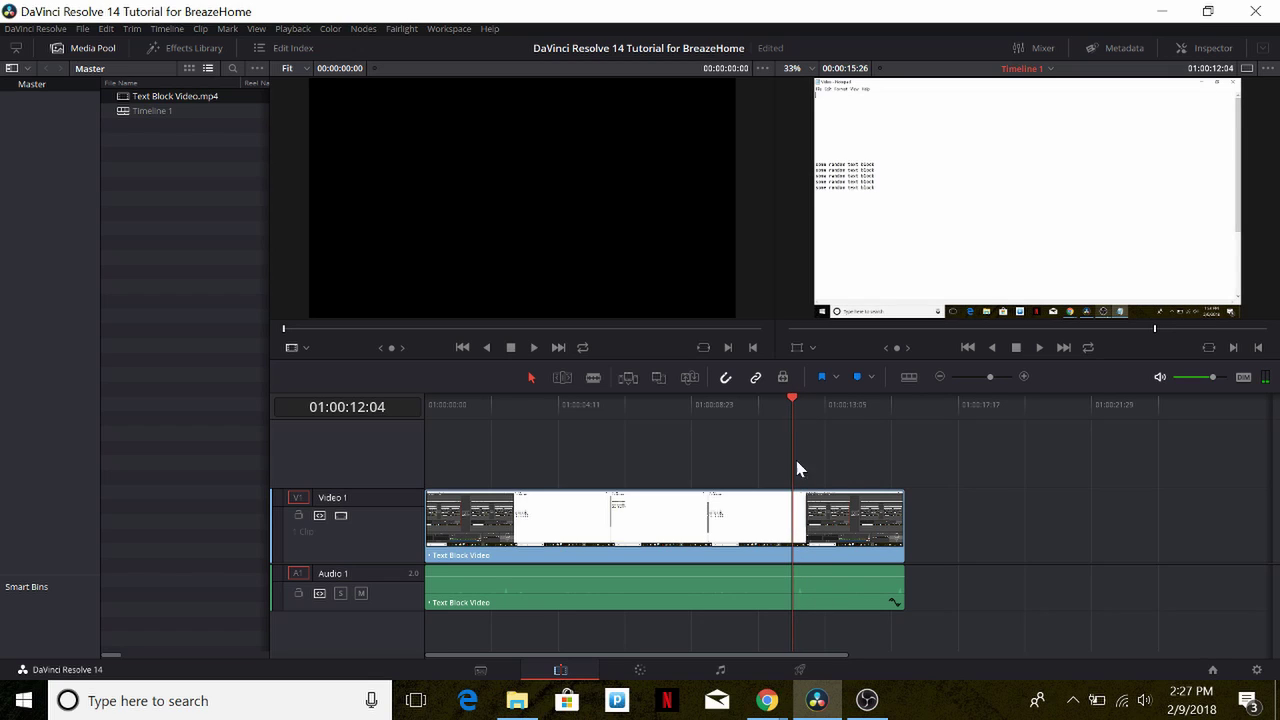
left_click(594, 377)
left_click(798, 535)
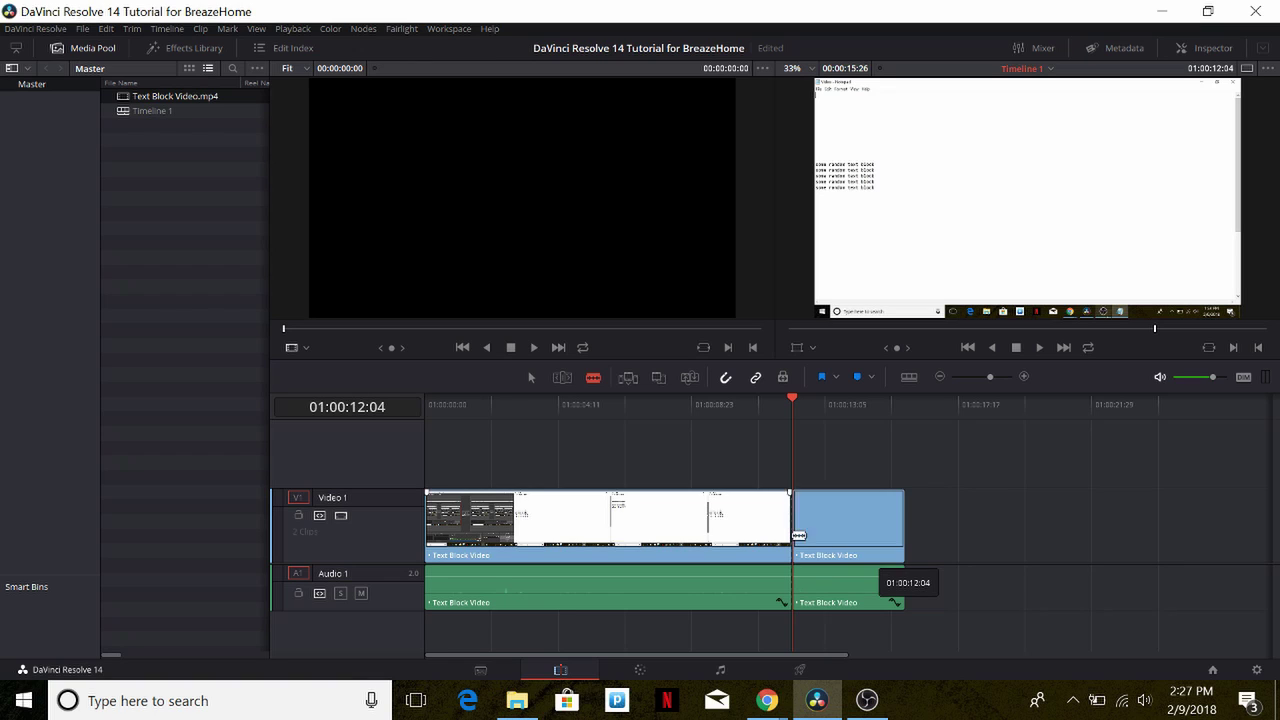
key("a")
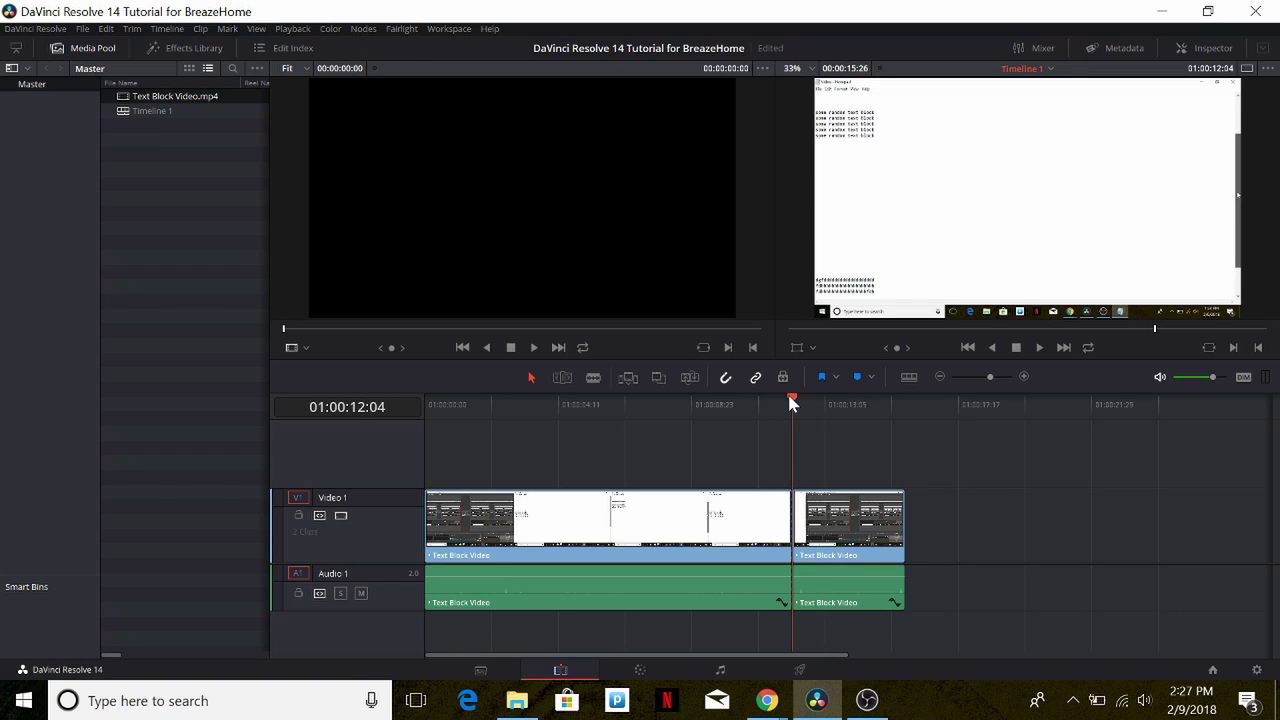
left_click_drag(797, 403, 806, 402)
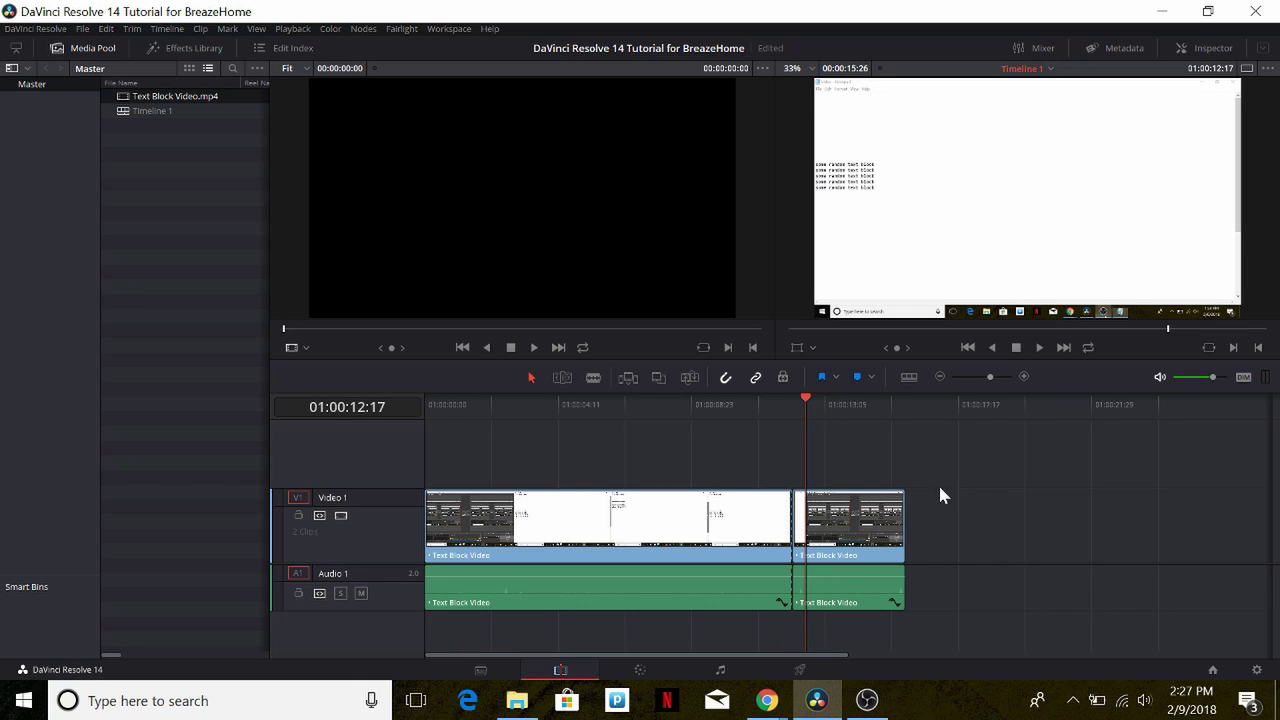
Turn the second clip and its audio into a freeze frame via Clip > Freeze Frame.
left_click(842, 563)
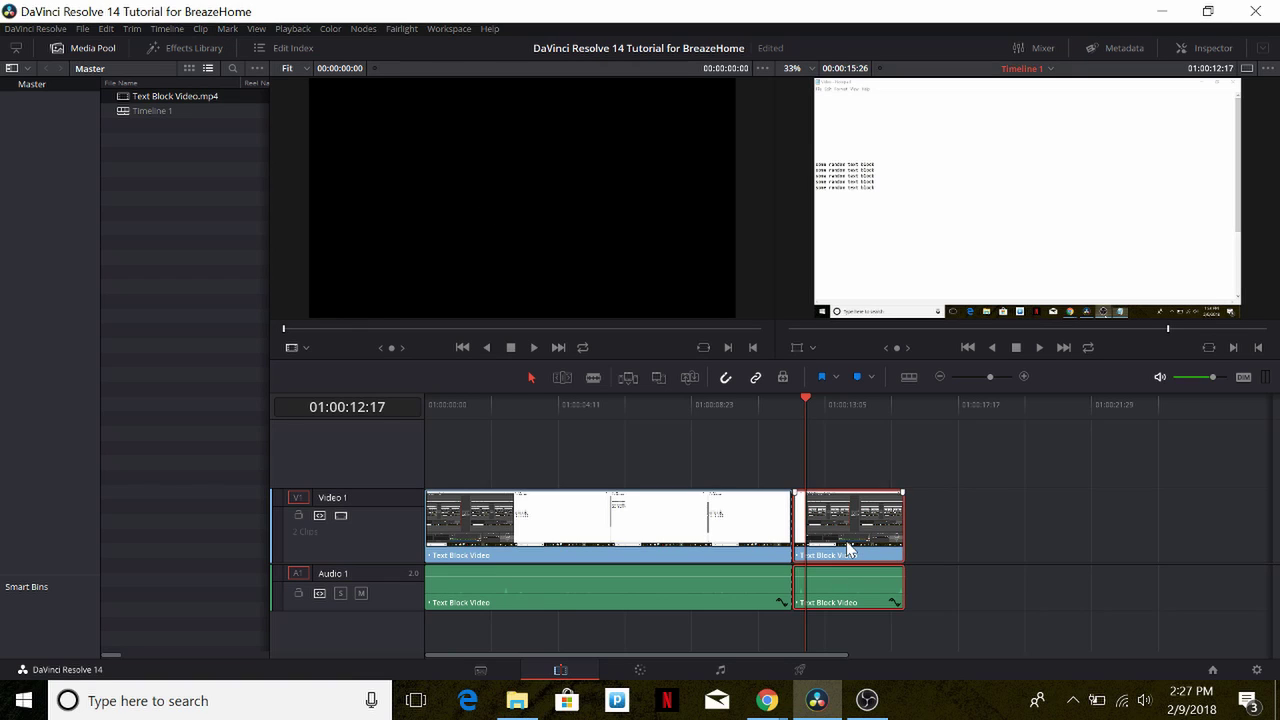
left_click(201, 29)
left_click(257, 220)
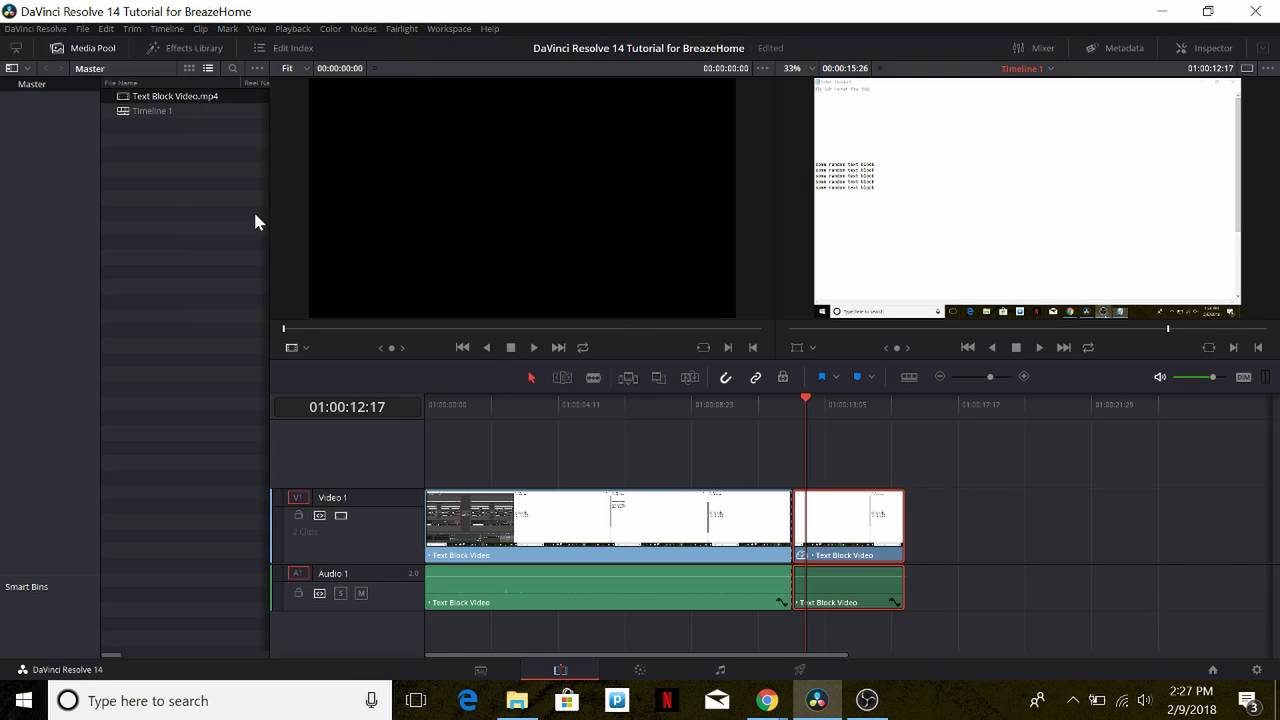
Play back from the cut to check the freeze frame, then select the first clip.
left_click_drag(806, 401, 621, 420)
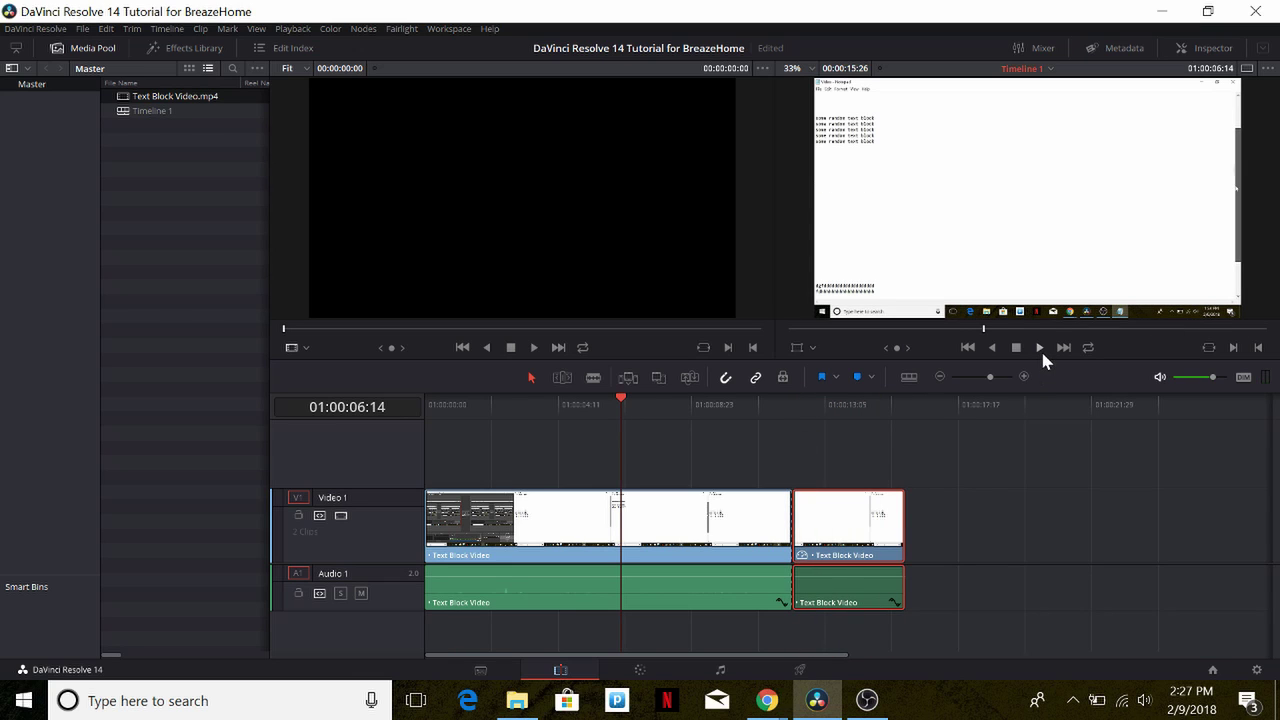
left_click(1040, 348)
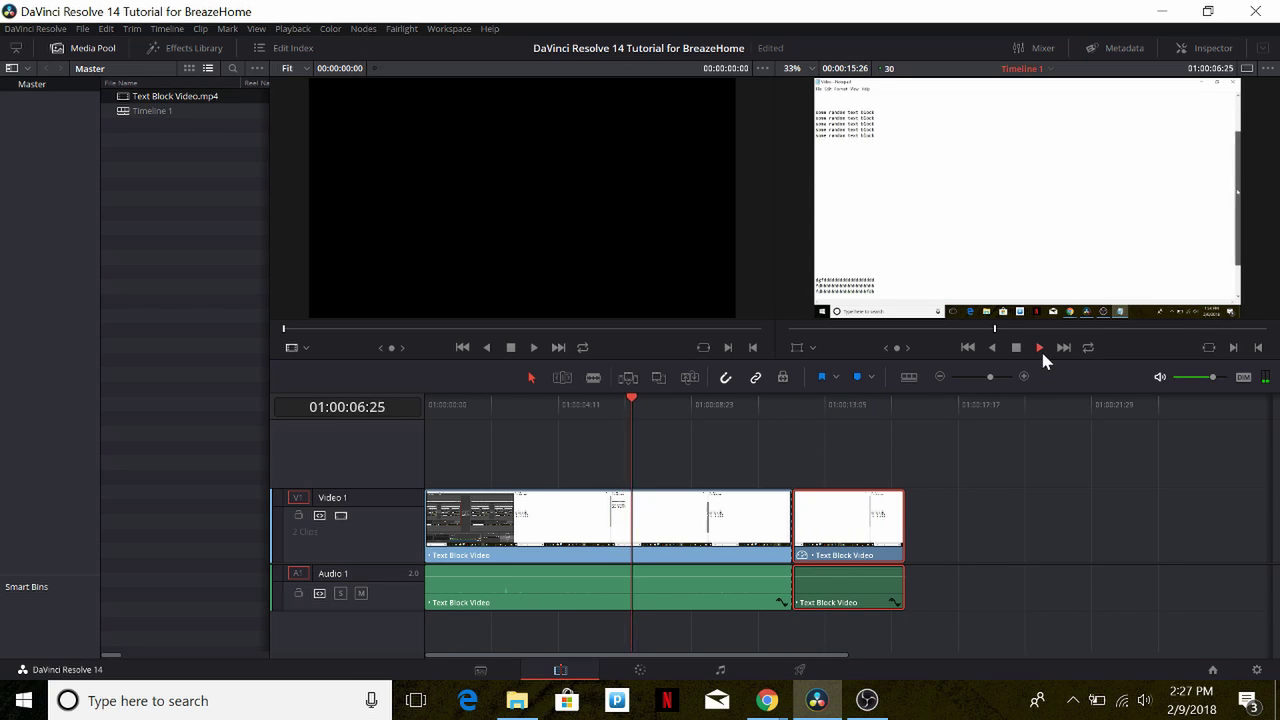
left_click(772, 537)
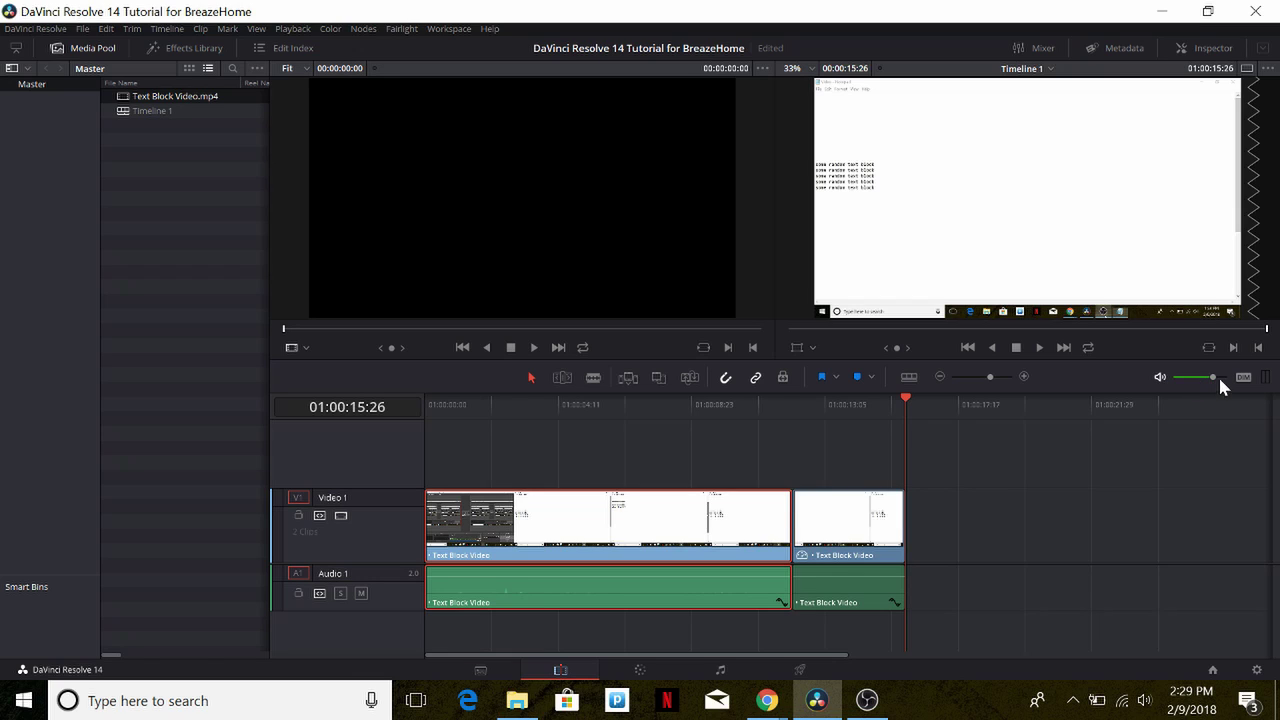
Toggle the timeline zoom in and out a few times, ending zoomed in on both clips.
left_click(1023, 375)
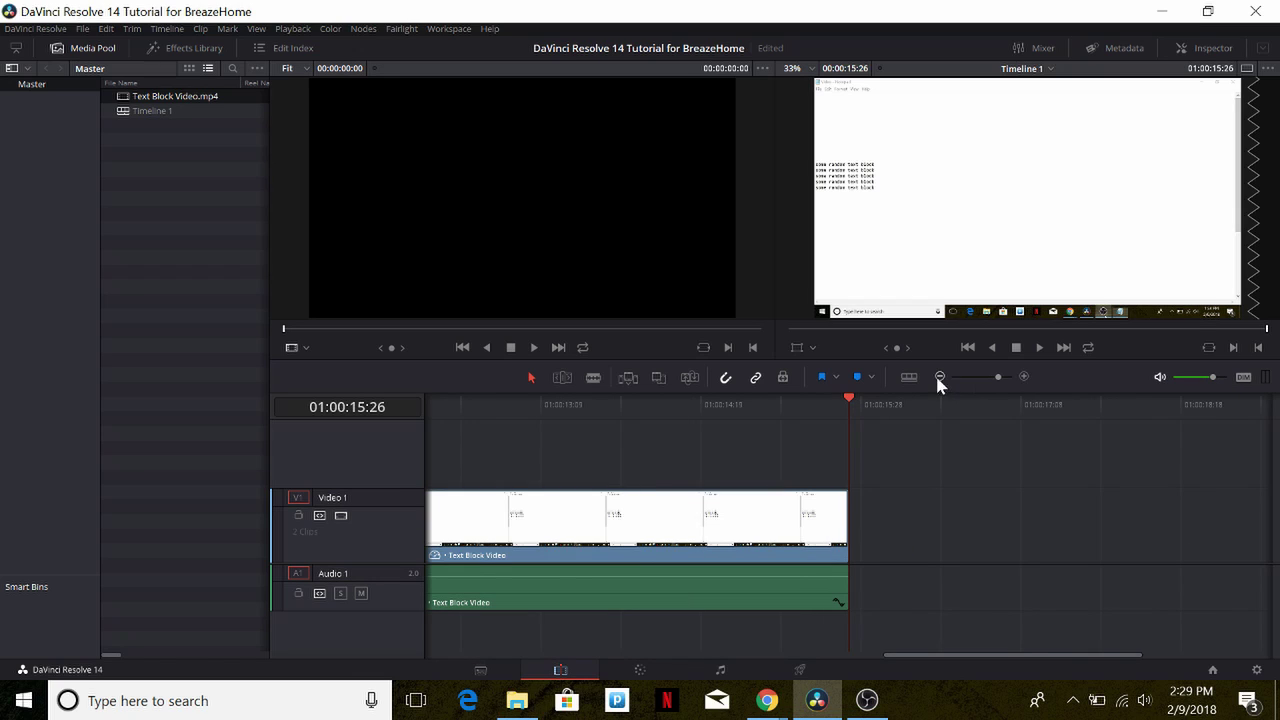
left_click(938, 376)
left_click(939, 377)
left_click(1023, 375)
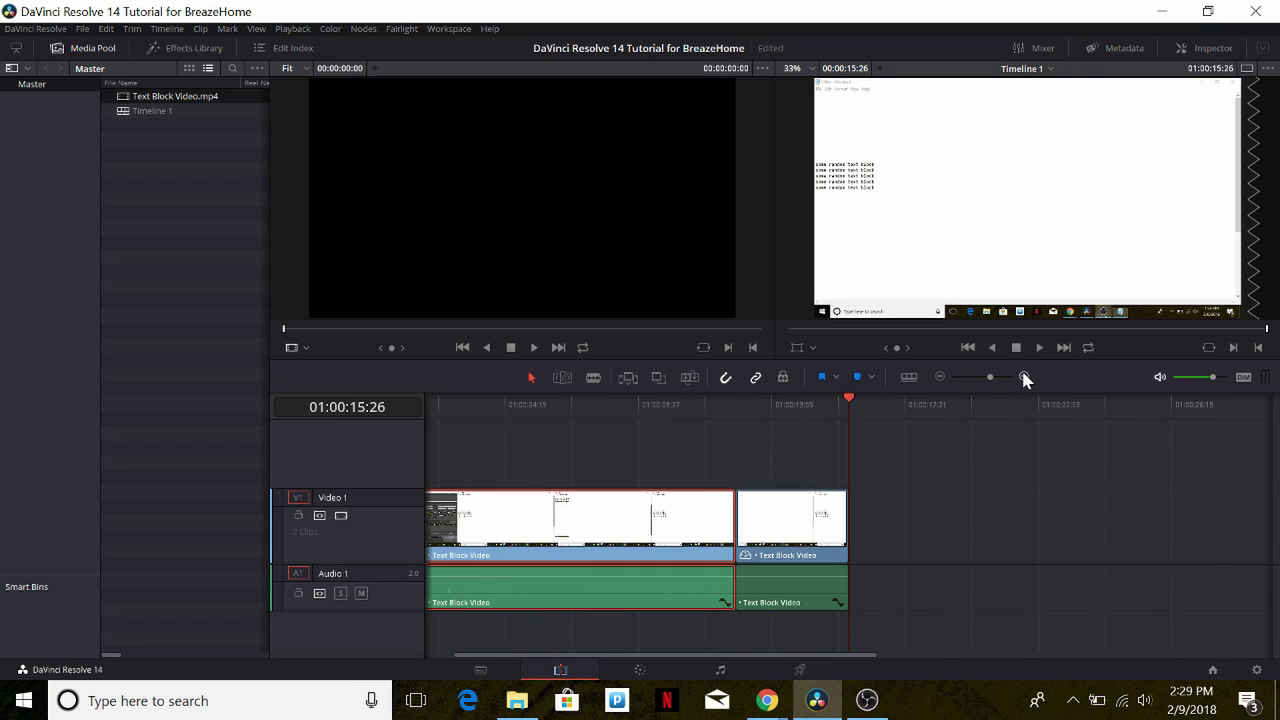
left_click(939, 376)
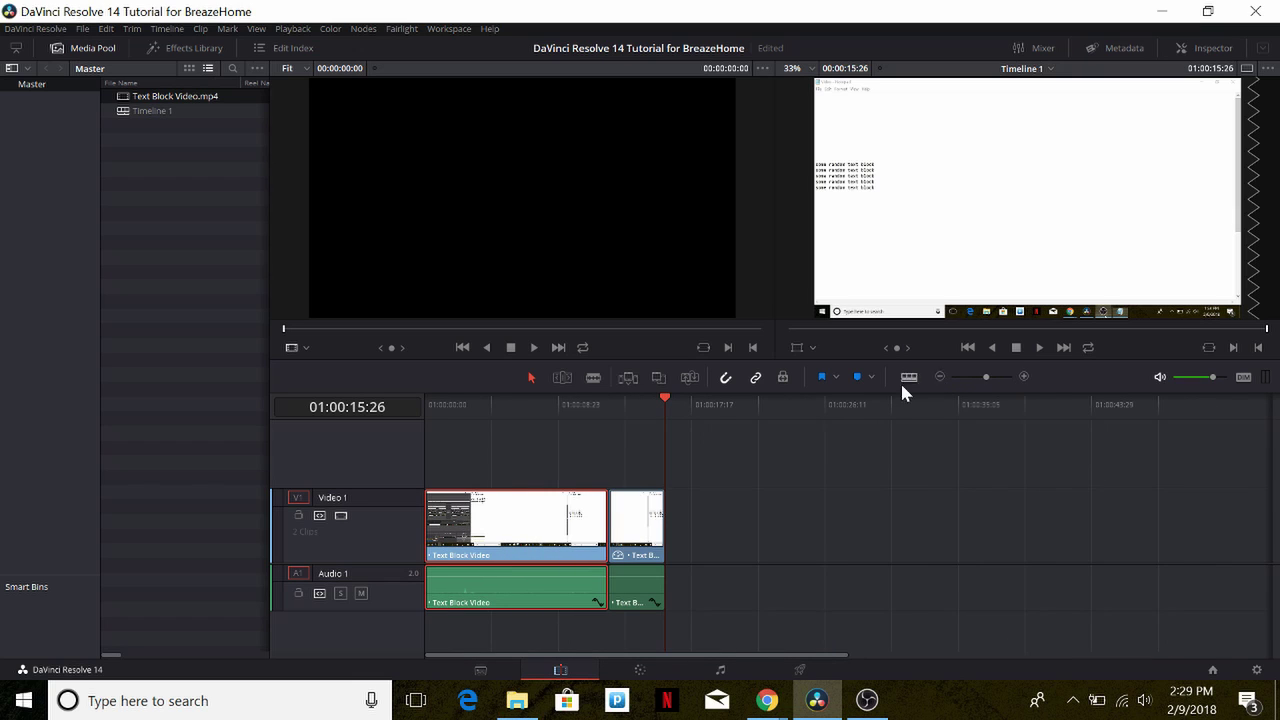
left_click(1023, 376)
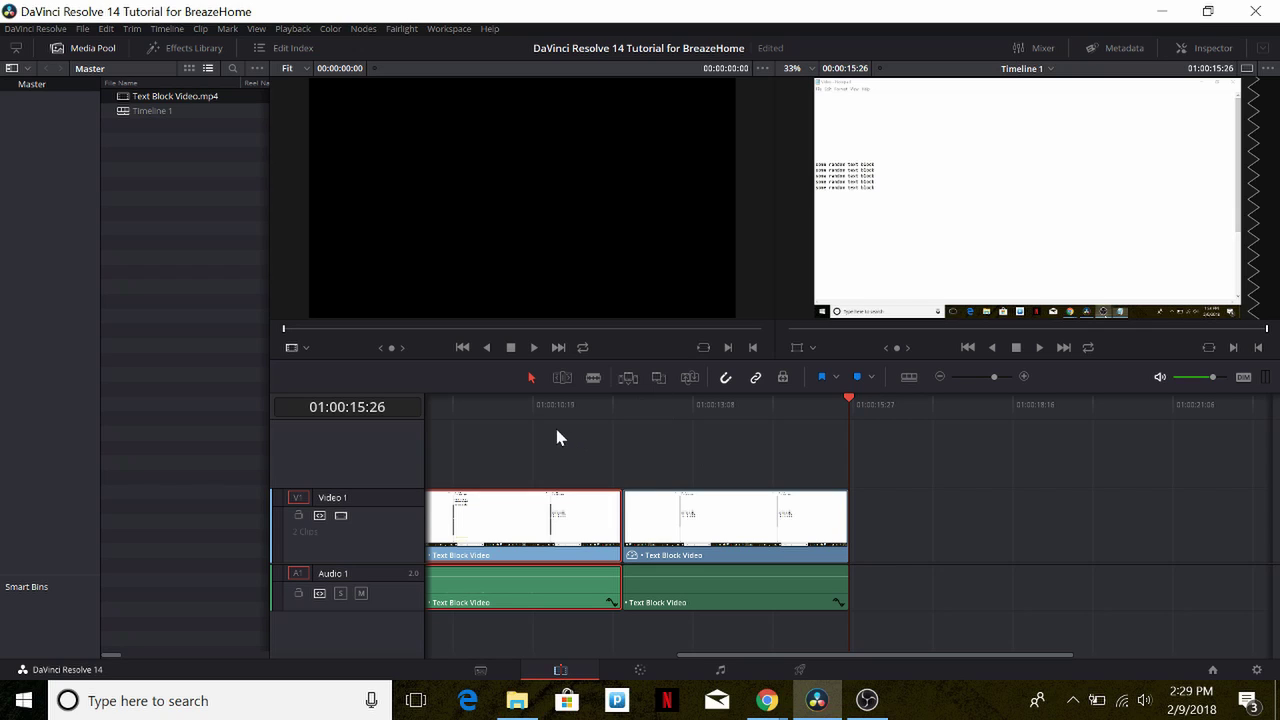
left_click(297, 595)
left_click(298, 515)
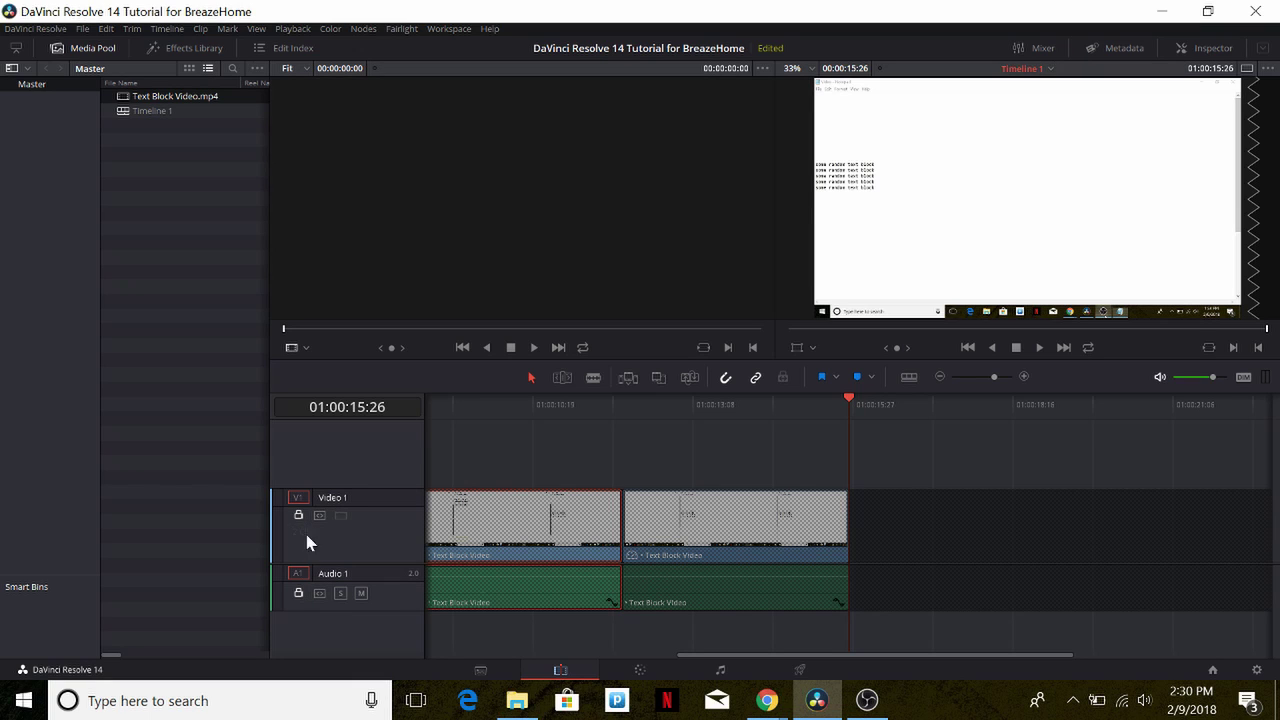
left_click(297, 594)
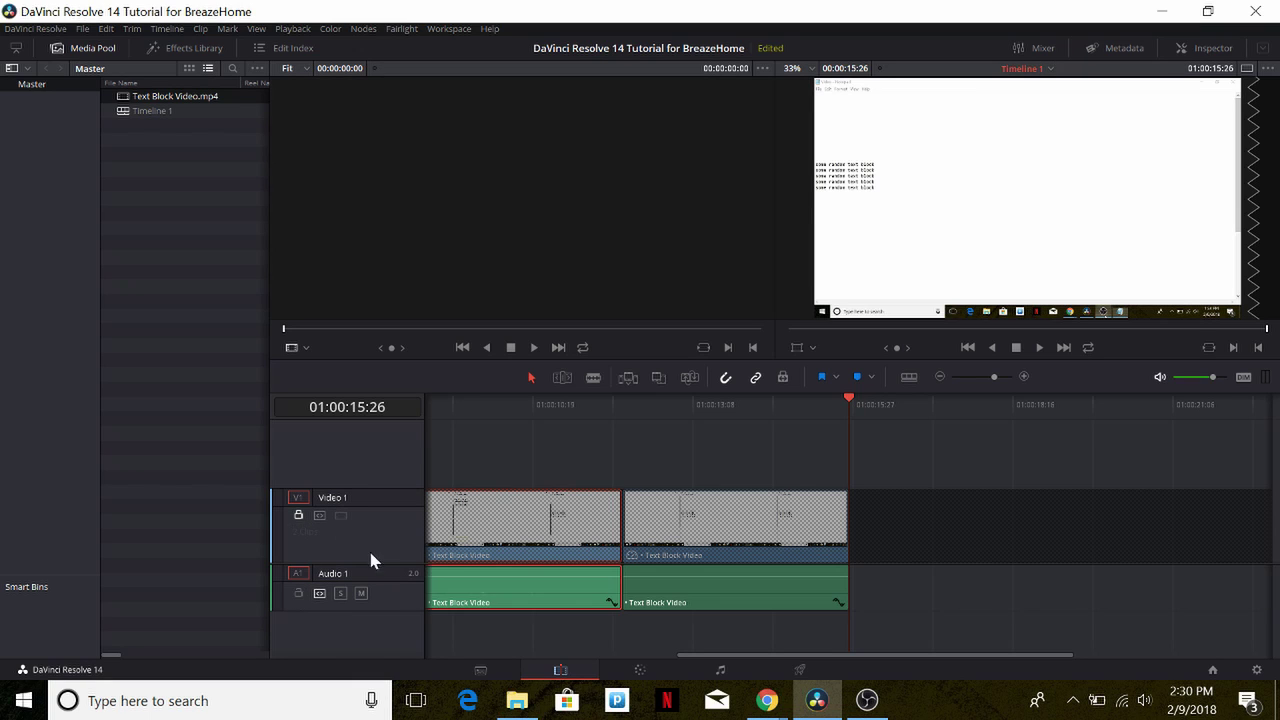
left_click(298, 515)
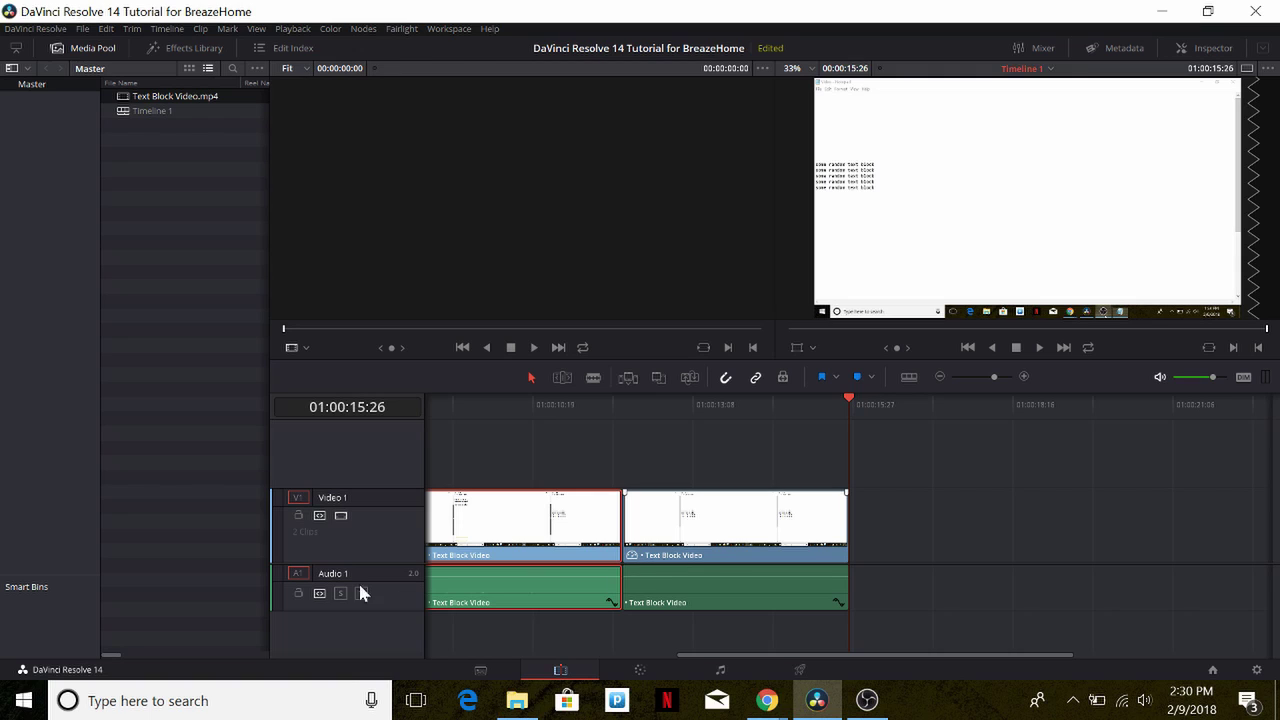
left_click(297, 594)
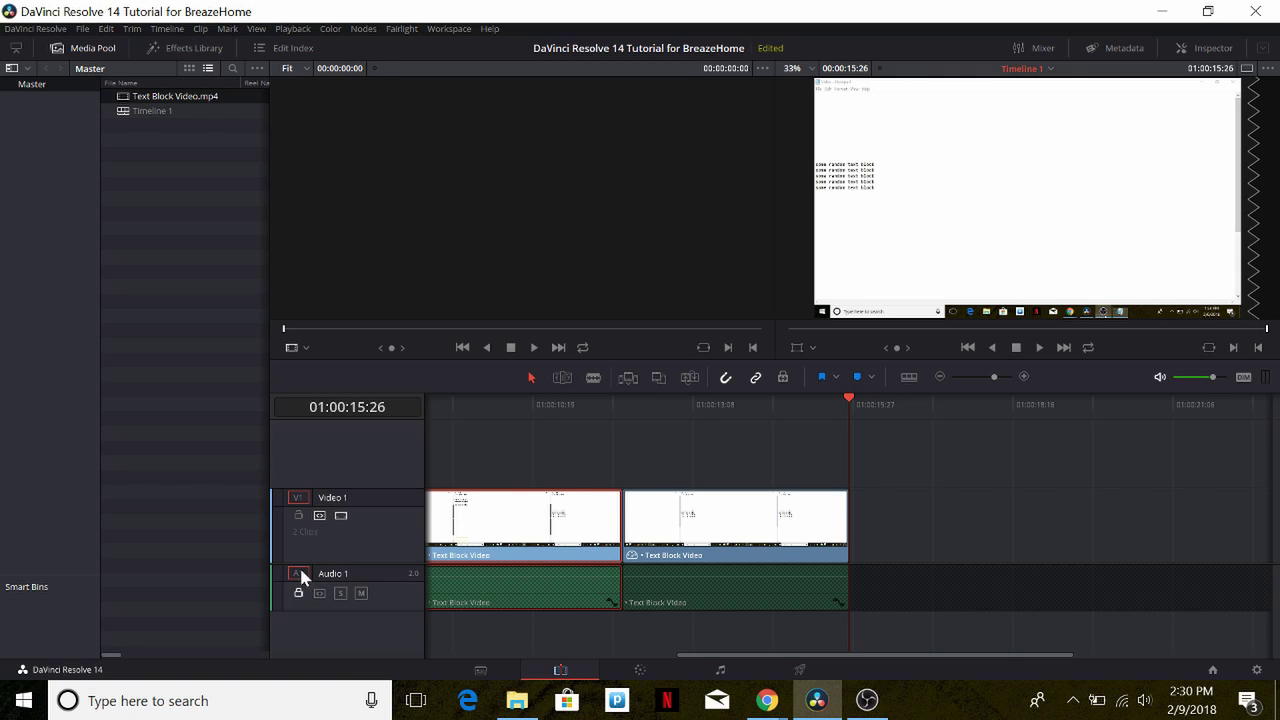
left_click(298, 594)
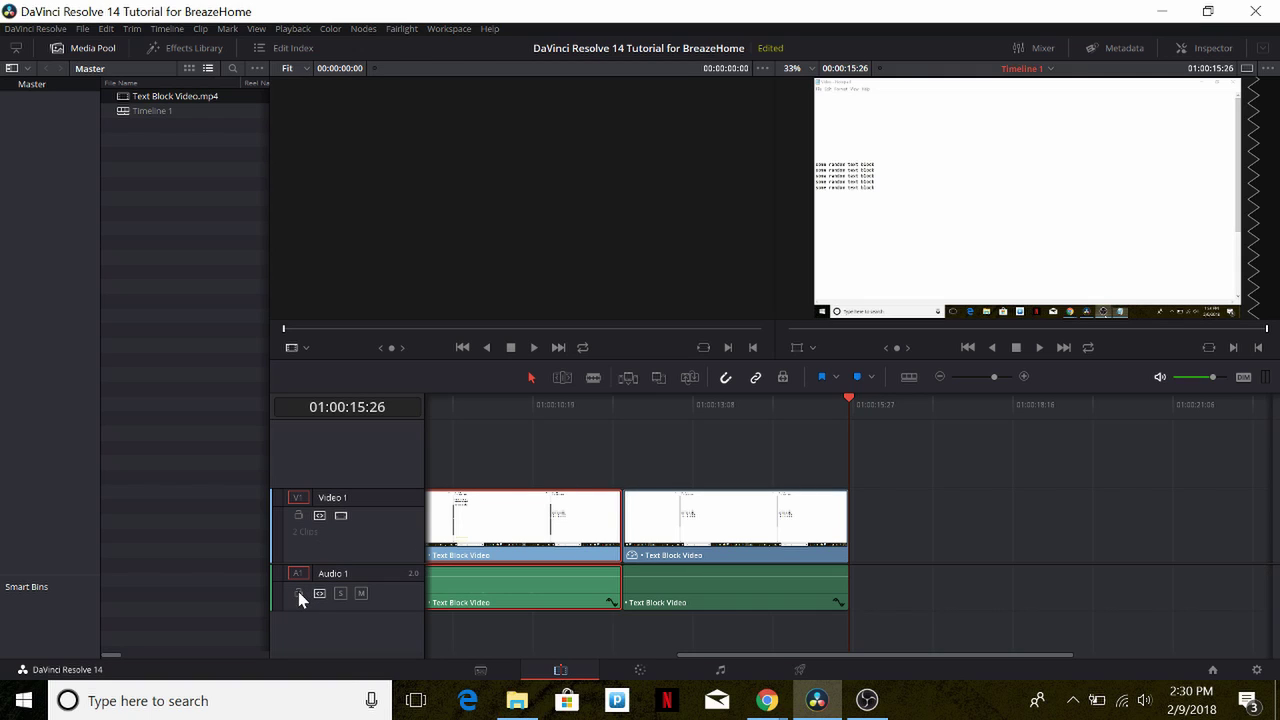